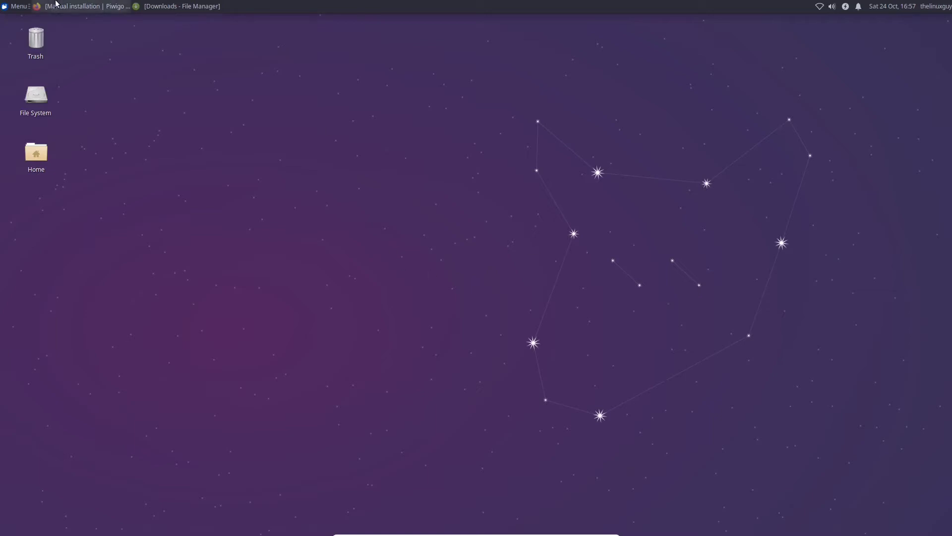
Restore Firefox and return to the piwigo.org homepage
left_click(87, 6)
scroll(323, 224, "up", 15)
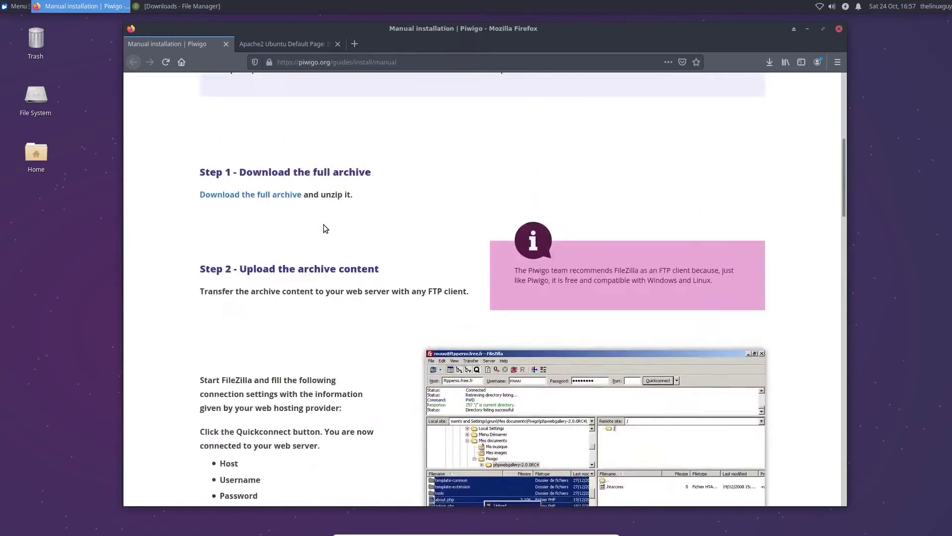
left_click(258, 102)
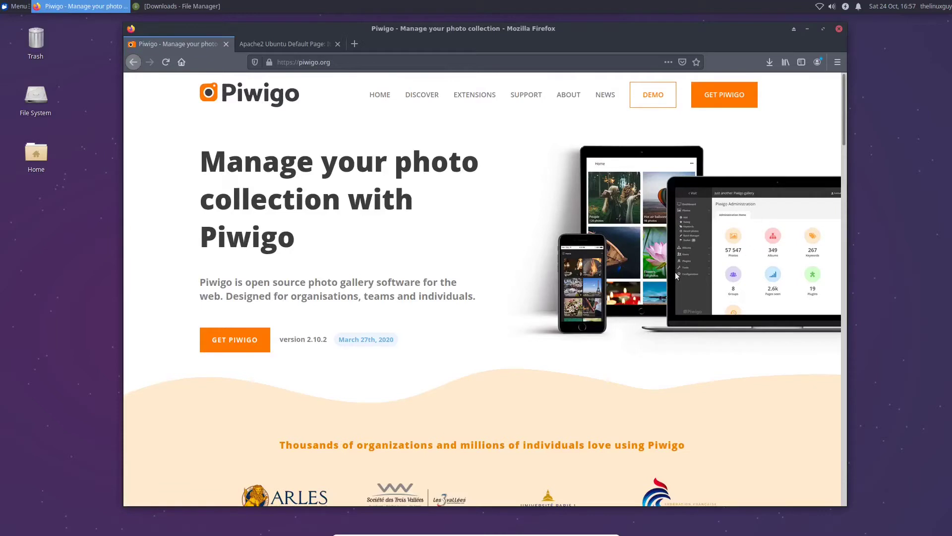
scroll(456, 282, "down", 1)
scroll(457, 282, "down", 3)
scroll(454, 275, "up", 2)
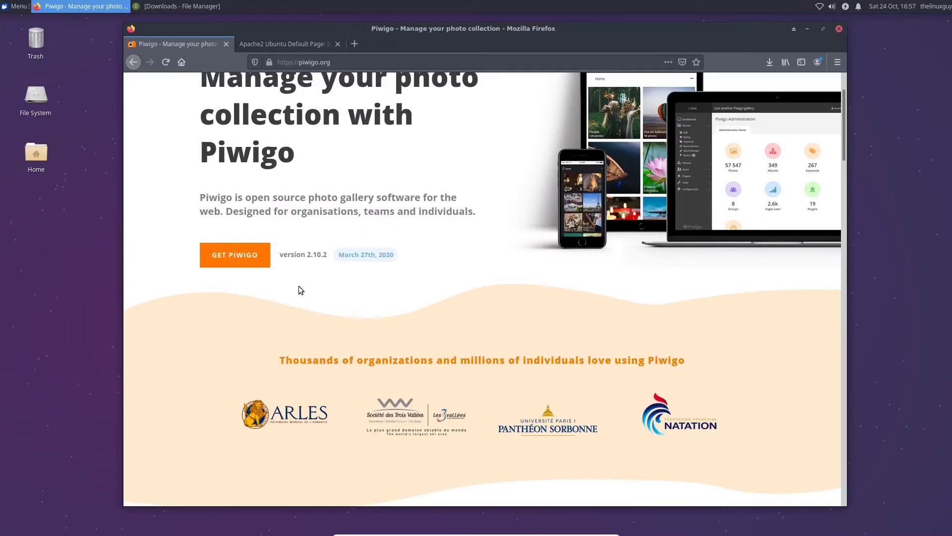
Open the Get Piwigo page and look over the self-hosted and cloud hosting options
left_click(250, 264)
scroll(281, 287, "down", 5)
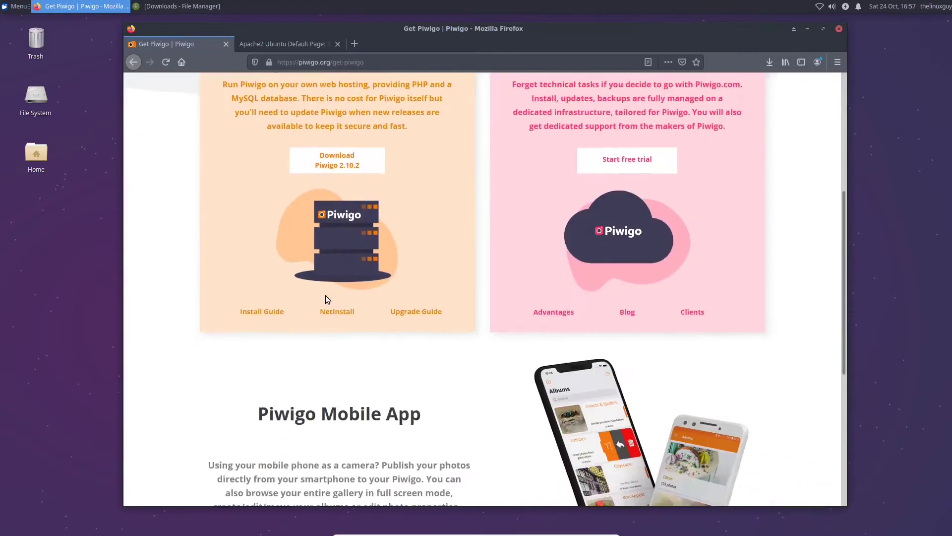
scroll(300, 296, "up", 2)
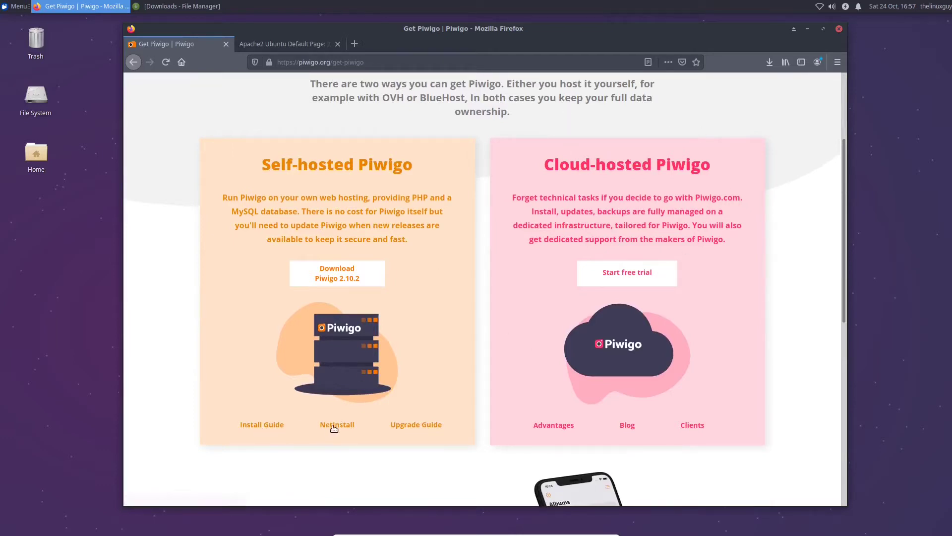
Open the Install Guide link in a new tab and scroll through the manual installation steps
right_click(263, 425)
left_click(302, 281)
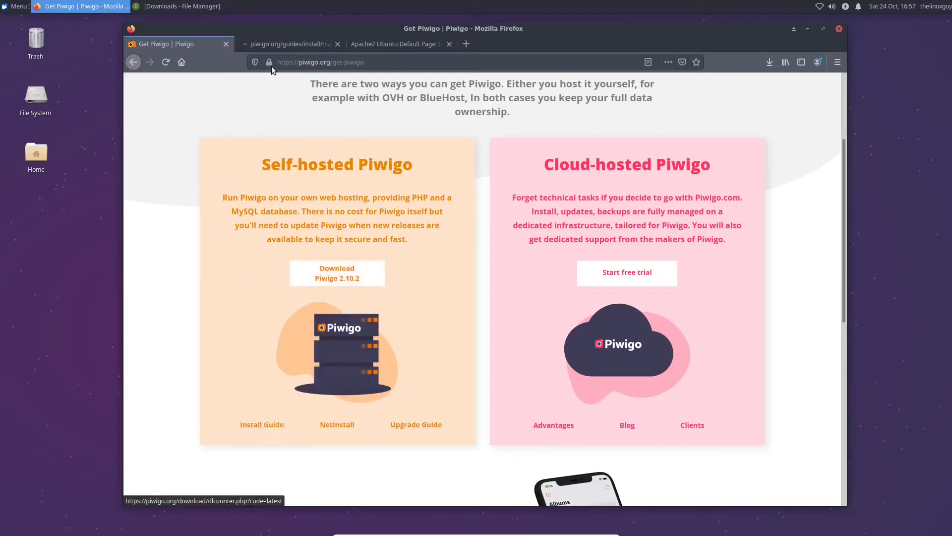
left_click(278, 47)
scroll(231, 317, "down", 4)
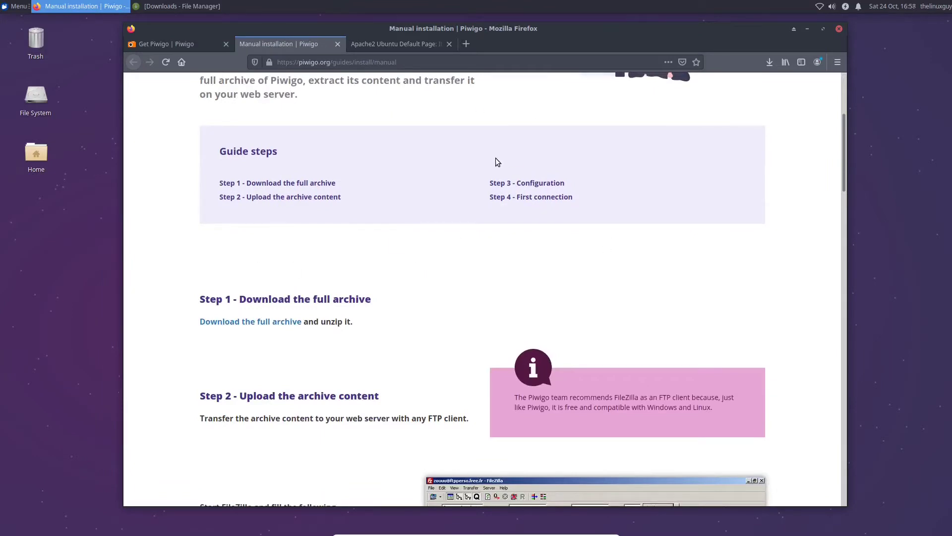
scroll(395, 171, "down", 3)
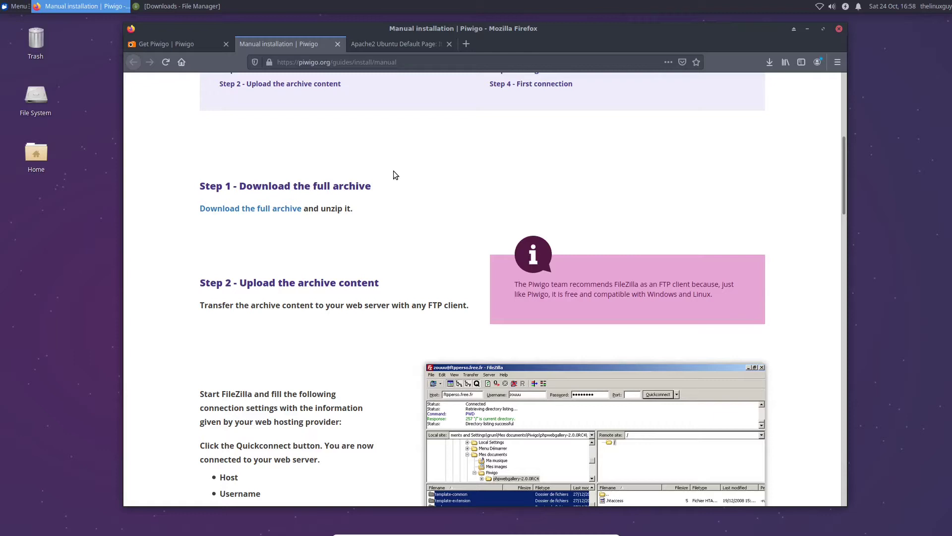
scroll(406, 191, "down", 3)
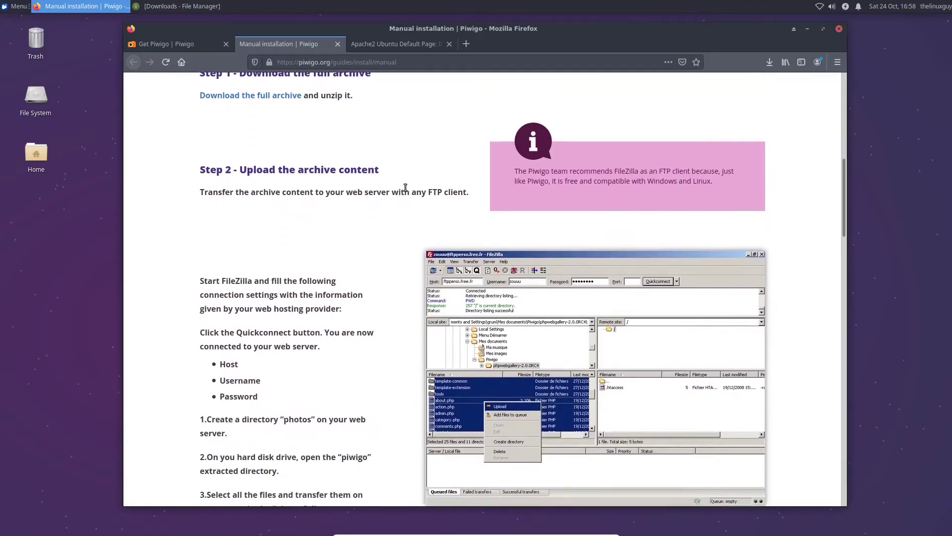
scroll(405, 187, "up", 2)
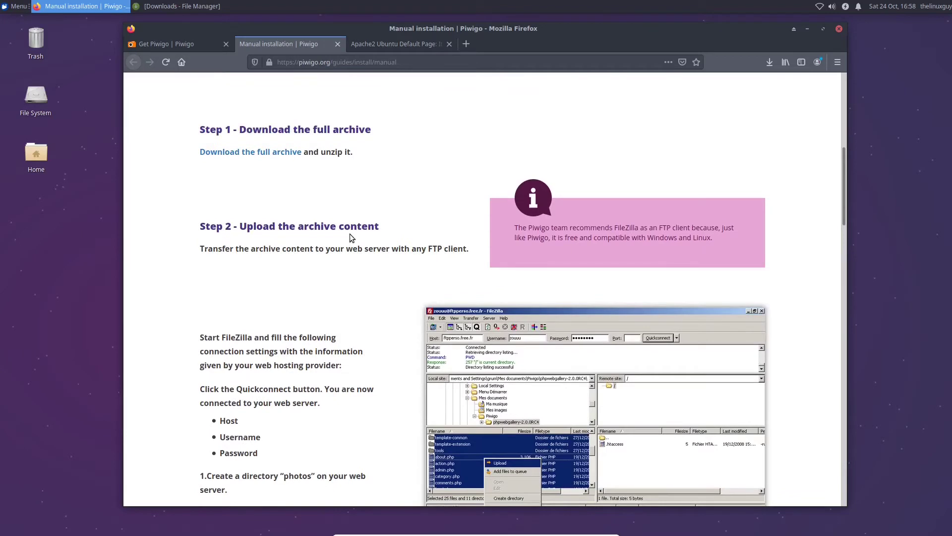
scroll(327, 186, "down", 1)
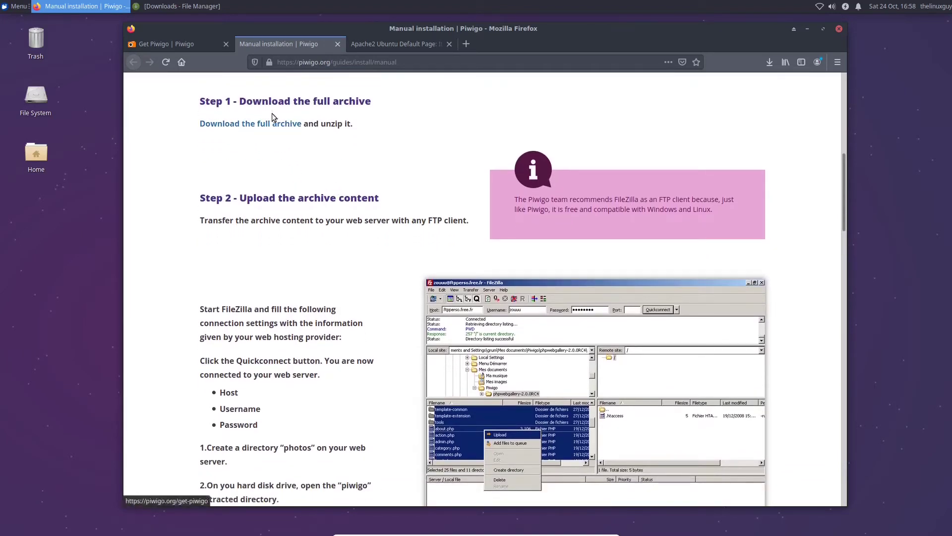
Extract the piwigo folder from piwigo-2.10.2.zip into Downloads using the archive manager
left_click(205, 47)
left_click(182, 6)
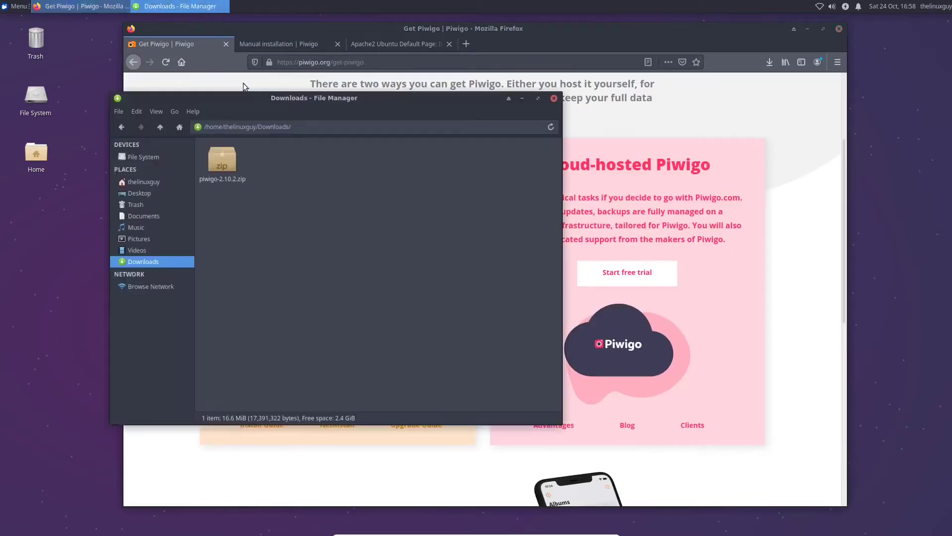
left_click(205, 179)
left_click_drag(308, 98, 354, 112)
right_click(273, 173)
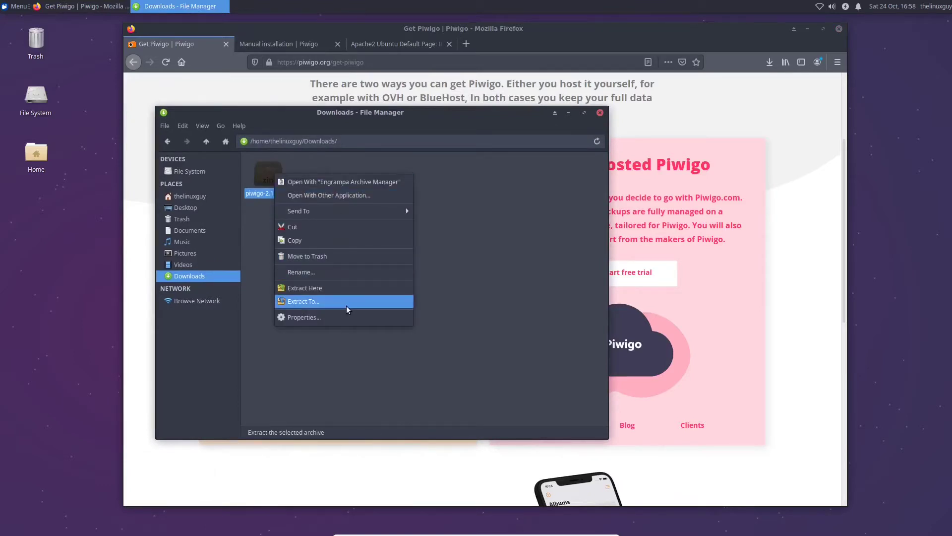
left_click(282, 183)
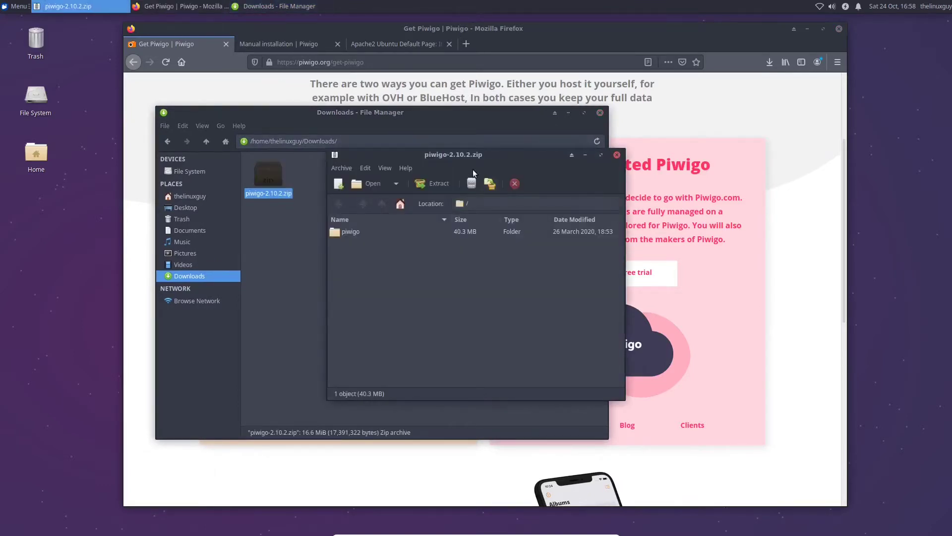
left_click_drag(514, 241, 390, 225)
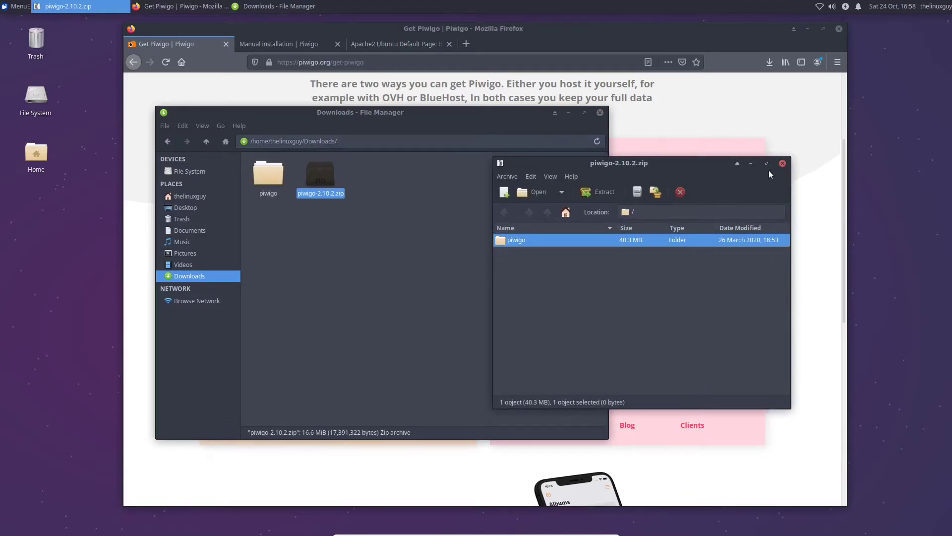
left_click(782, 163)
left_click(551, 219)
Browse the extracted piwigo folder's 41 items, then launch a Terminal from the applications menu
left_click(267, 176)
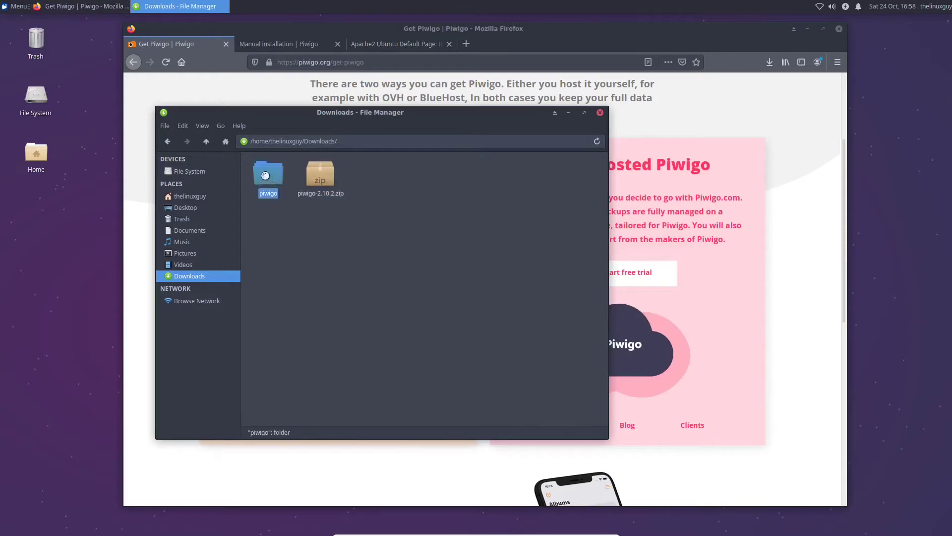
double_click(266, 176)
scroll(304, 253, "down", 5)
scroll(306, 258, "up", 5)
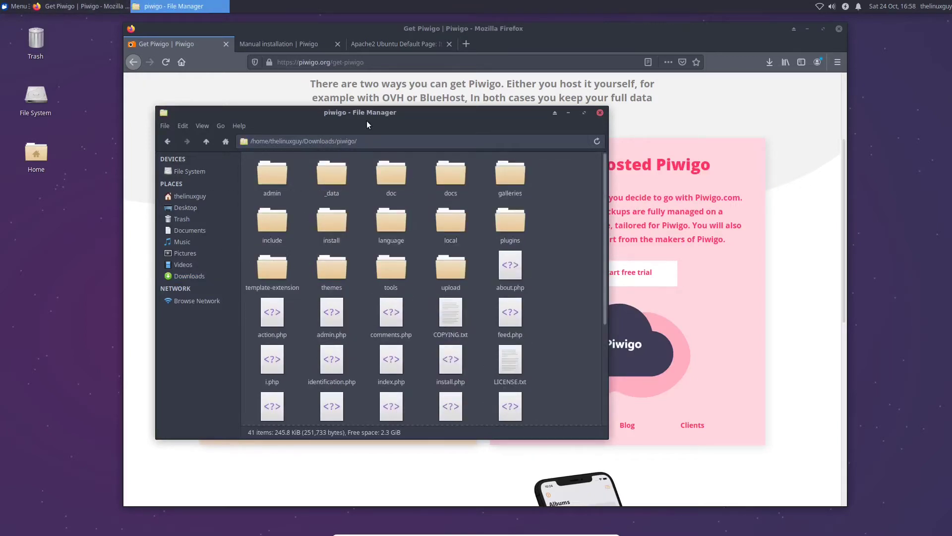
left_click_drag(379, 117, 351, 108)
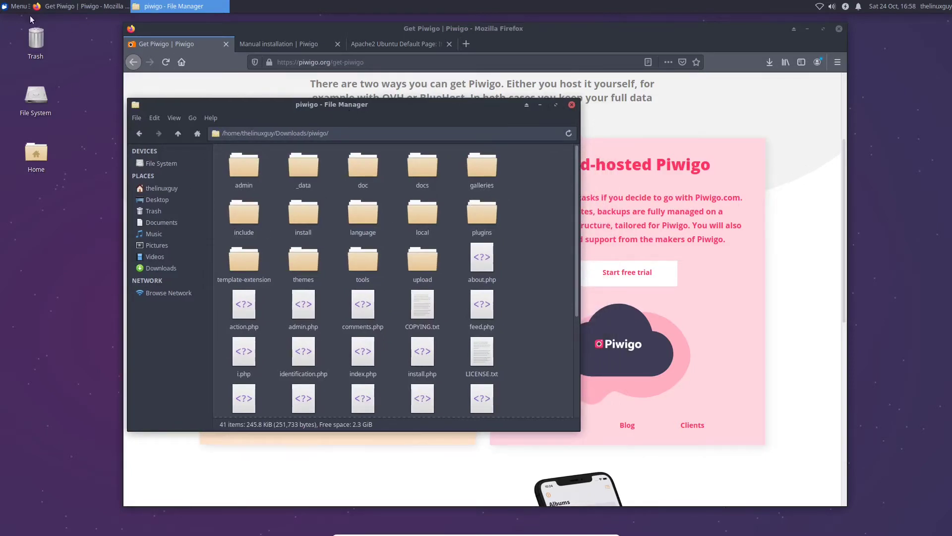
left_click(17, 6)
left_click(87, 115)
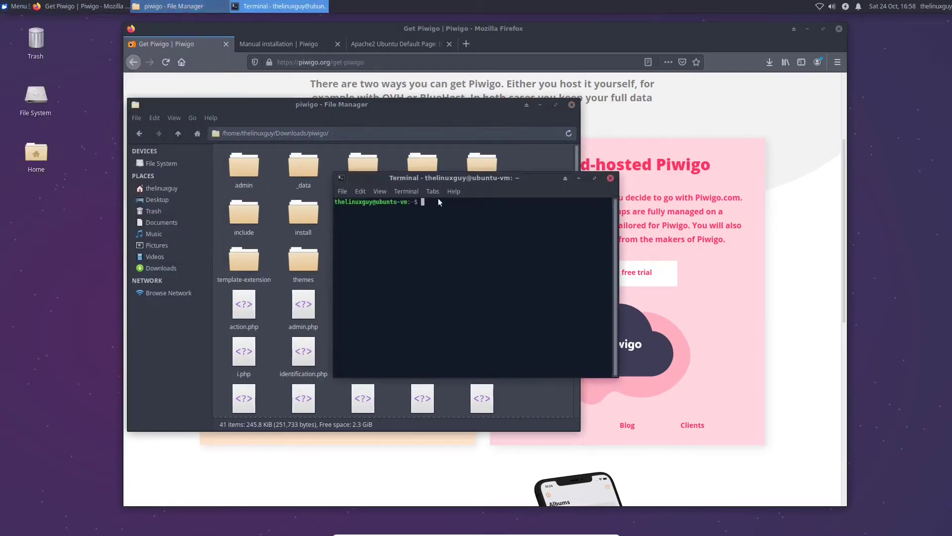
Enlarge the terminal text and compose mv ~/Downloads/piwigo/* /var/www/photos/
key("ctrl+plus")
key("ctrl+plus")
key("ctrl+plus")
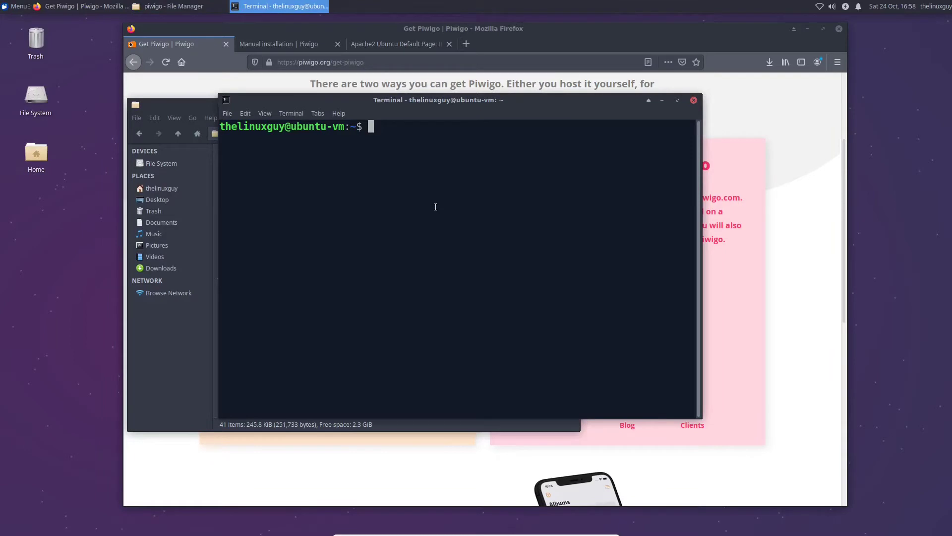
type("mv ~/Dow")
key("Tab")
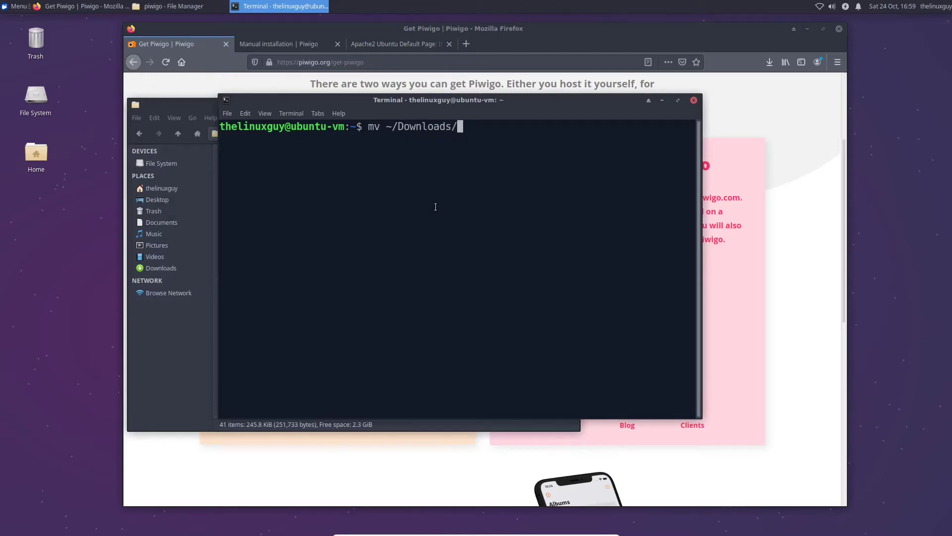
type("piwigo /var/www")
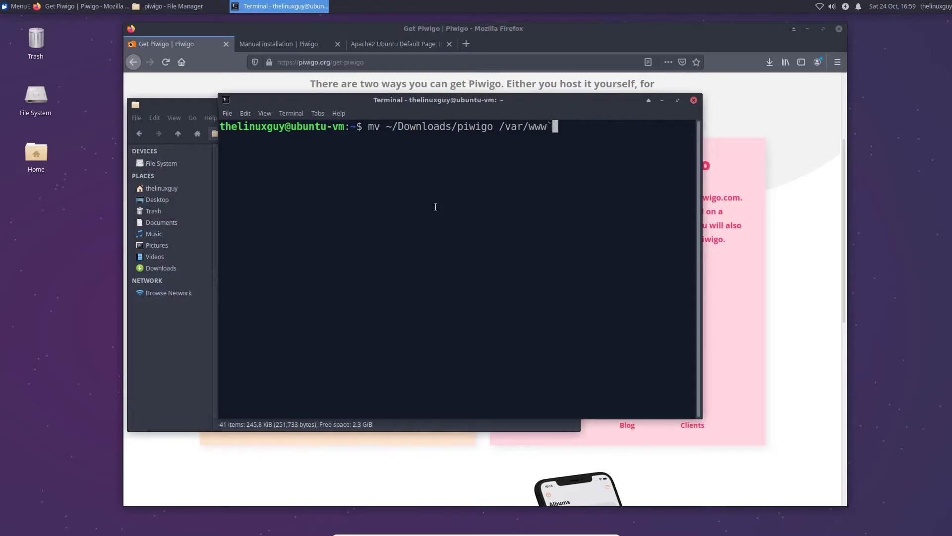
type("/photos/")
key("Left")
key("Left")
key("Left")
key("Left")
key("Left")
key("Left")
key("Left")
key("Left")
key("Left")
key("Left")
key("Left")
key("Left")
key("Left")
key("Left")
key("Left")
key("Left")
key("Left")
type("/*")
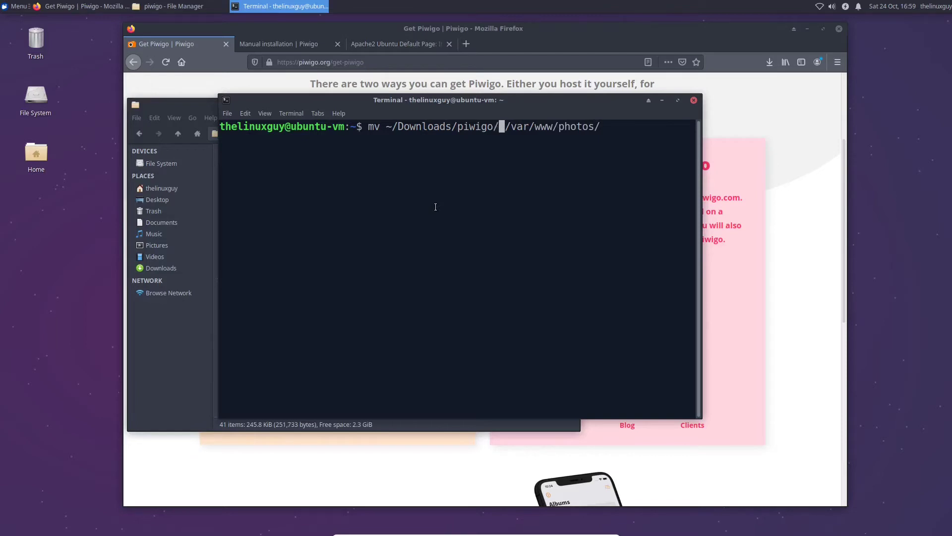
key("Right")
key("Right")
key("Right")
key("Right")
key("Right")
key("Right")
key("Right")
key("Right")
key("Right")
key("Right")
key("Right")
key("Right")
key("Right")
key("Right")
key("Right")
key("Right")
key("Right")
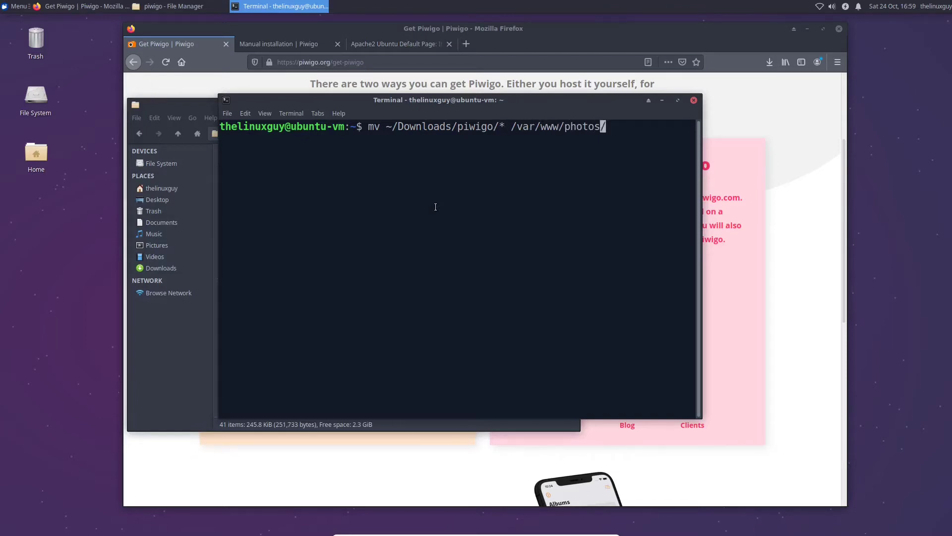
Check the guide's note on the extracted directory, then run the move and clear the screen
left_click(287, 83)
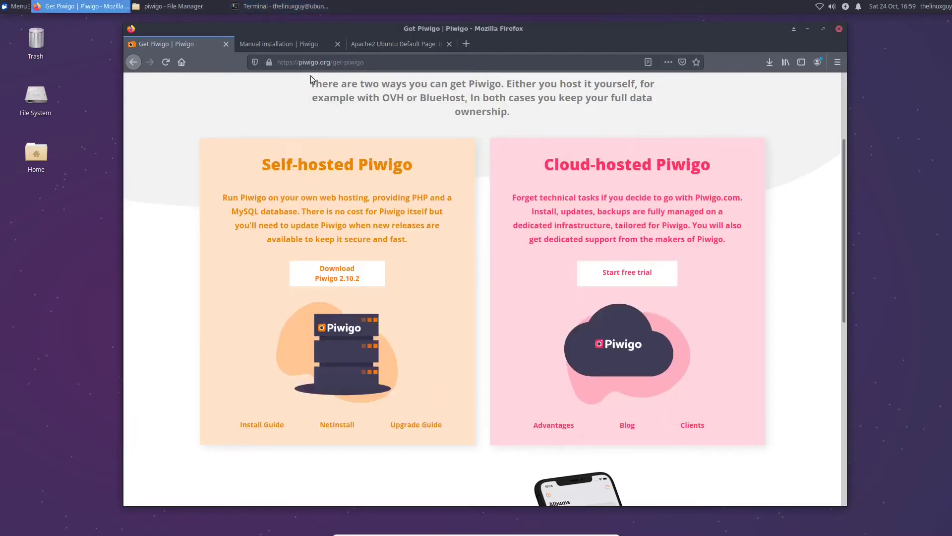
key("ctrl+Tab")
scroll(325, 256, "down", 3)
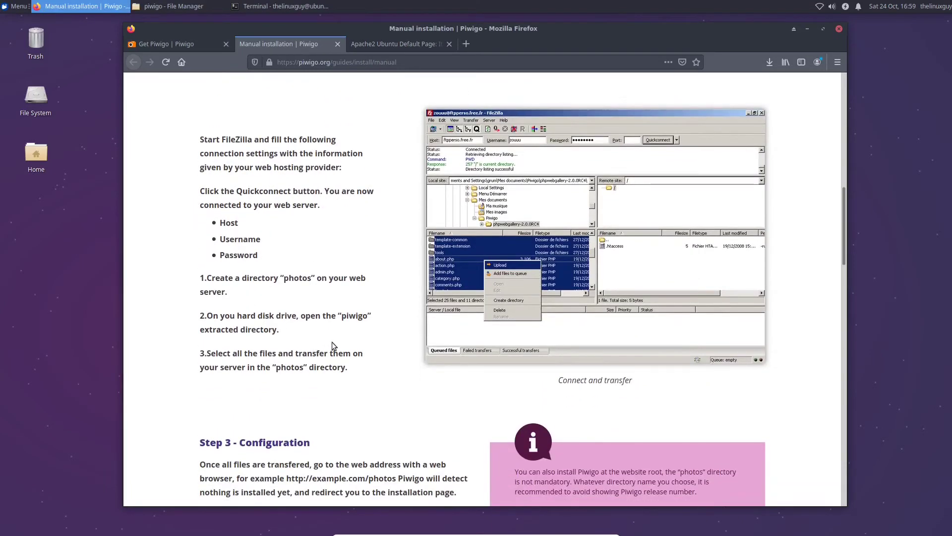
left_click_drag(281, 275, 345, 335)
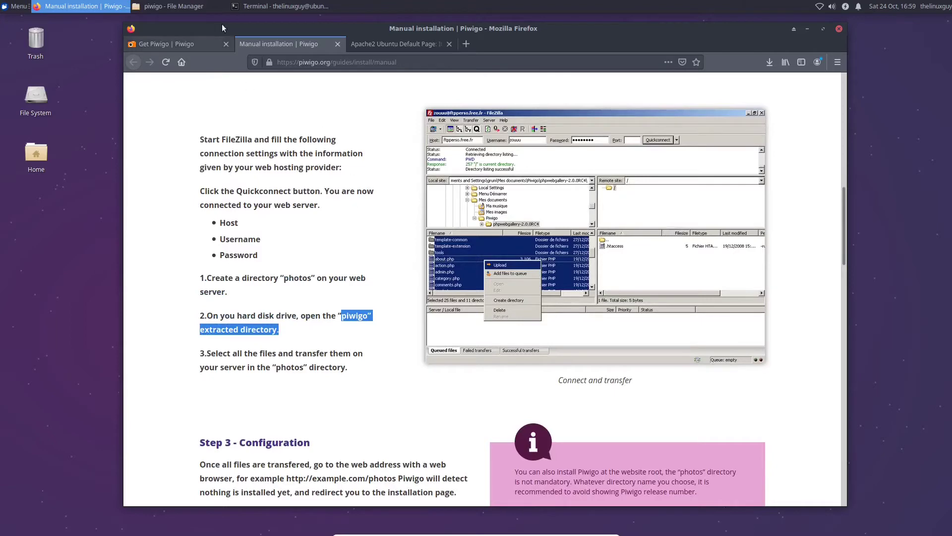
left_click(278, 6)
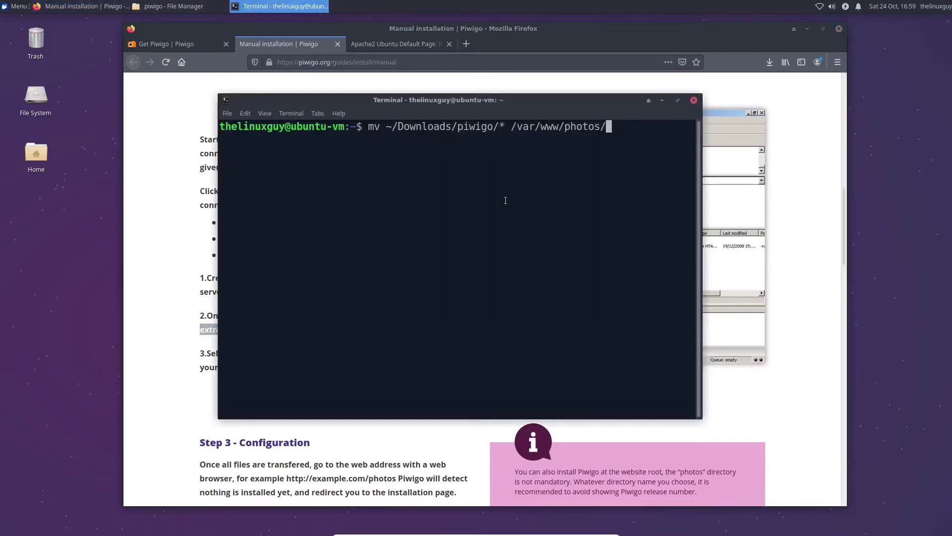
key("Return")
type("clear")
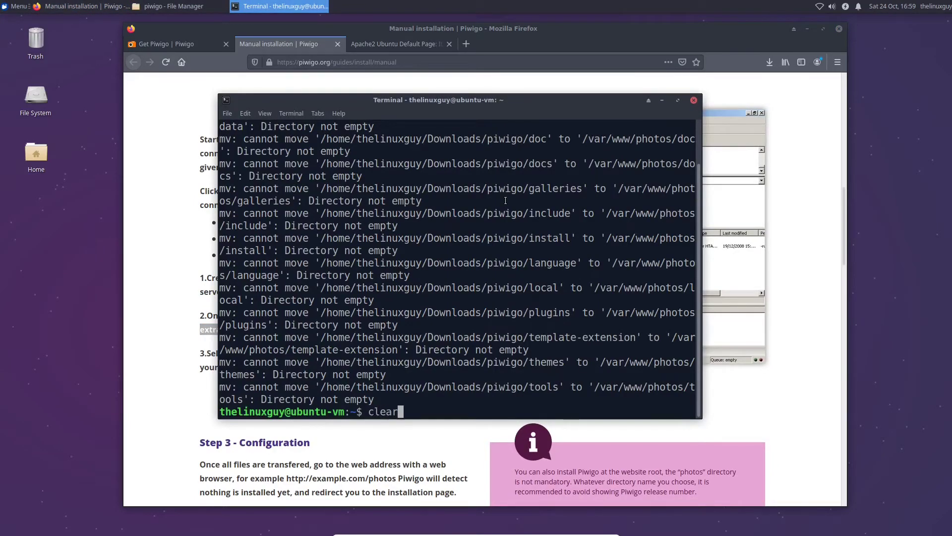
key("Return")
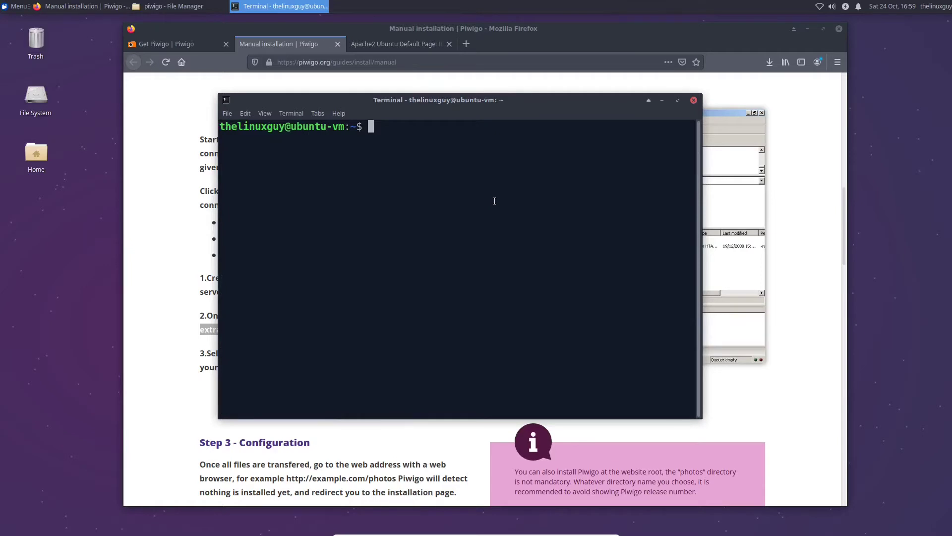
Change into /var/www/photos and list the Piwigo files with ls
type("cd /var/www/p")
key("Tab")
key("Return")
type("ls")
key("Return")
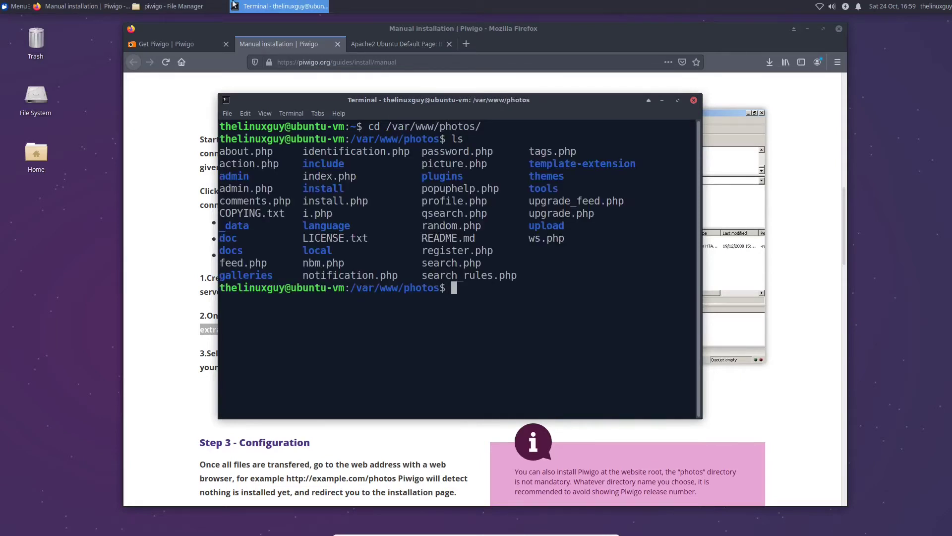
left_click(171, 6)
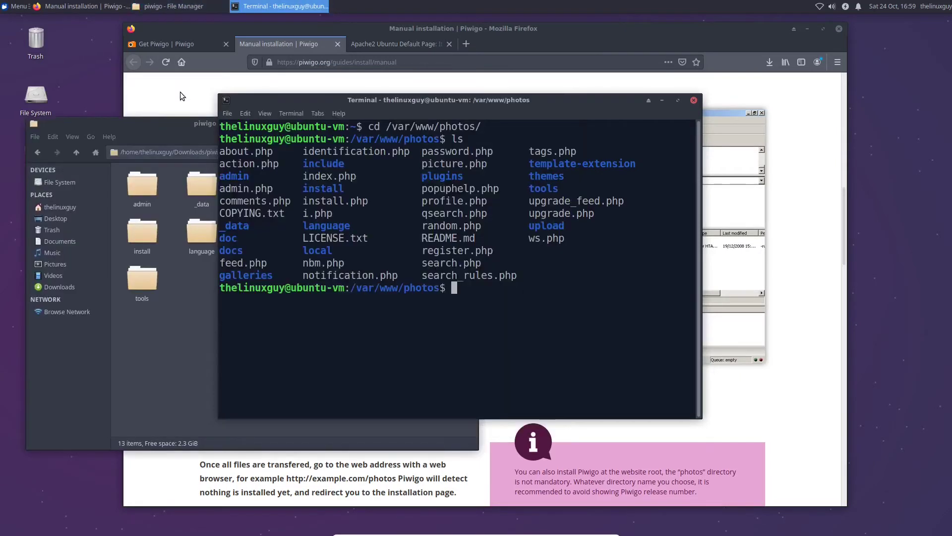
Load localhost/install.php in the Apache2 default page tab
left_click(180, 92)
scroll(261, 263, "down", 4)
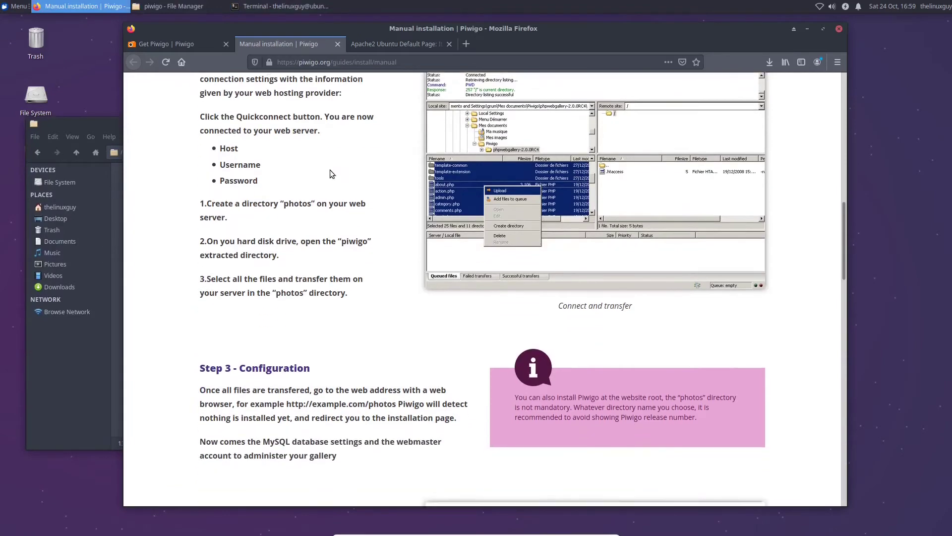
left_click(381, 46)
left_click(359, 60)
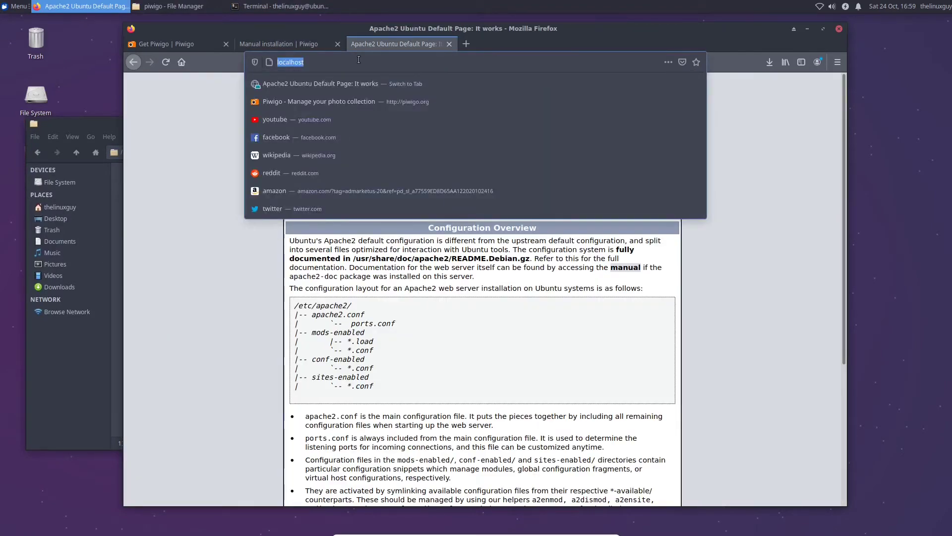
key("Return")
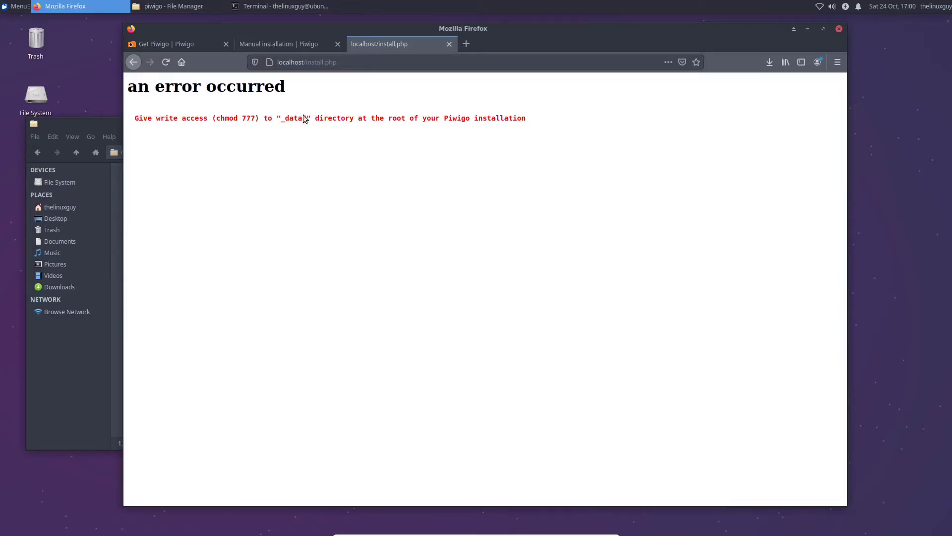
Read the chmod 777 error about the _data/ directory and move the browser aside
left_click_drag(136, 121, 517, 128)
left_click(274, 135)
left_click_drag(285, 120, 309, 120)
left_click(348, 130)
left_click_drag(510, 28, 602, 28)
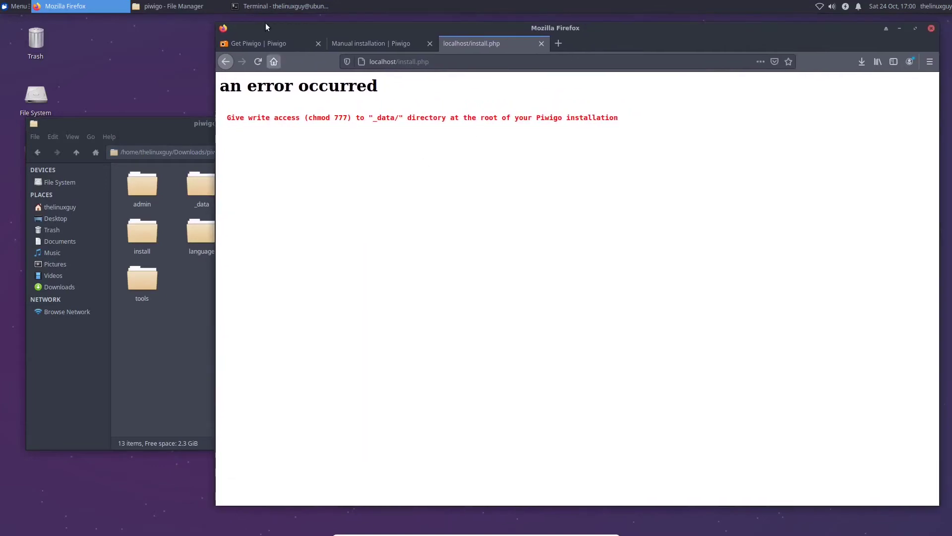
Run sudo chmod 777 _data/ in the terminal within /var/www/photos
left_click(298, 6)
left_click_drag(403, 99, 323, 135)
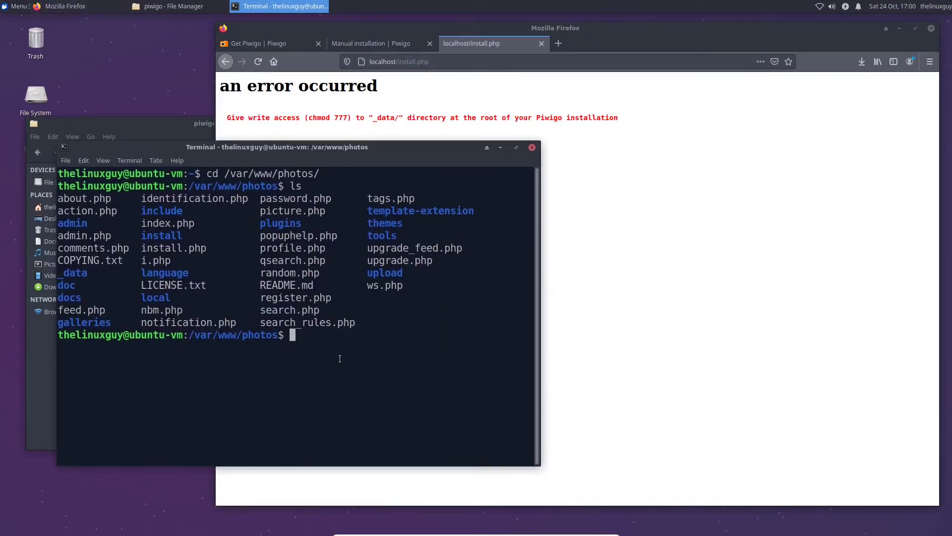
type("sudo chmod 777")
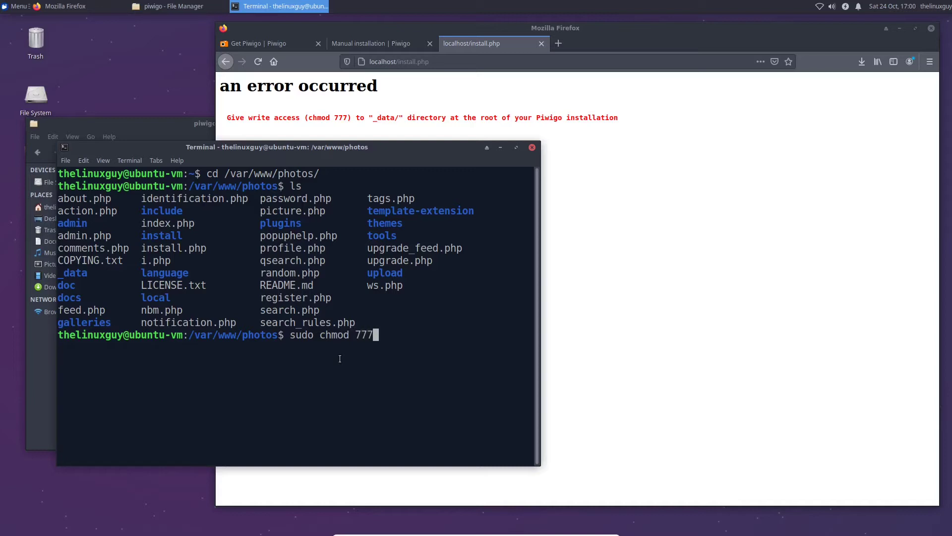
left_click_drag(88, 273, 61, 274)
left_click(380, 323)
type("_data/")
key("Return")
key("Return")
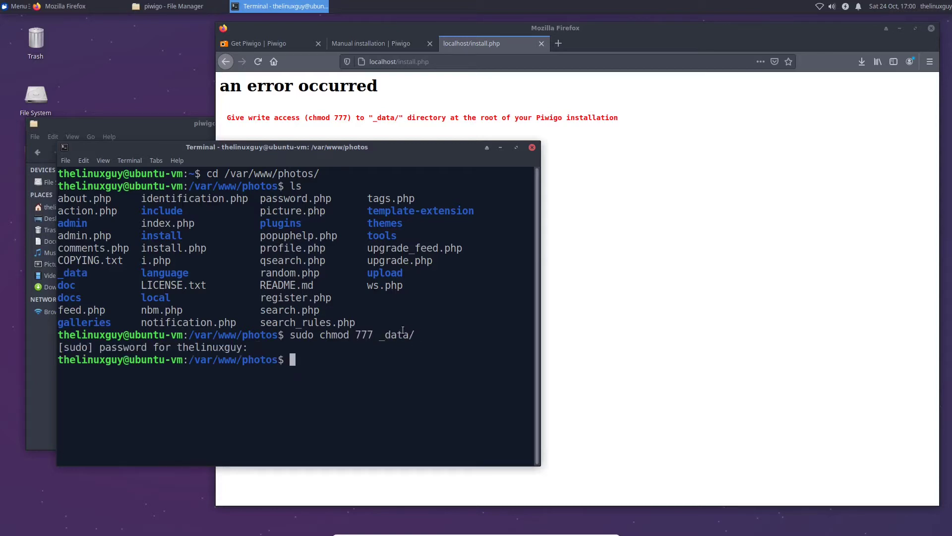
Reload localhost/install.php so the Piwigo 2.10.2 installation form appears
left_click(643, 194)
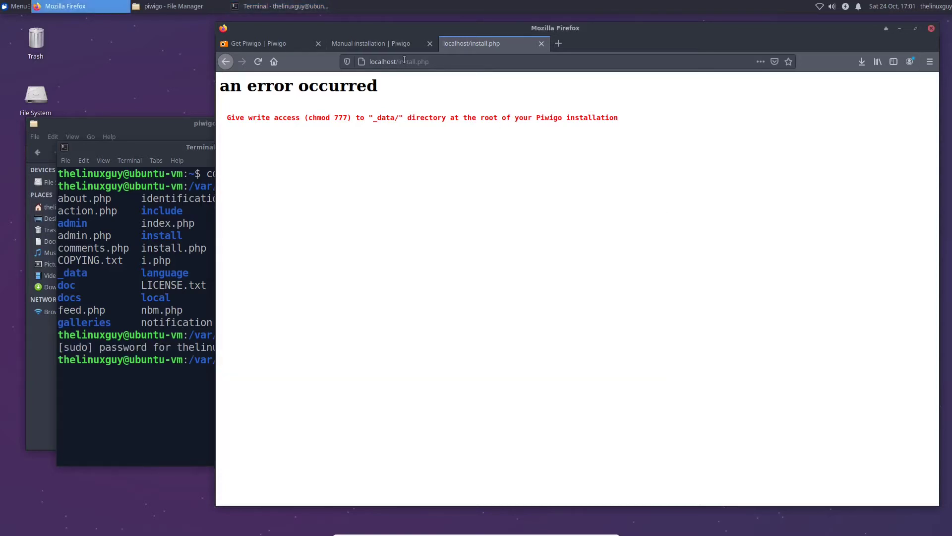
left_click_drag(396, 62, 470, 72)
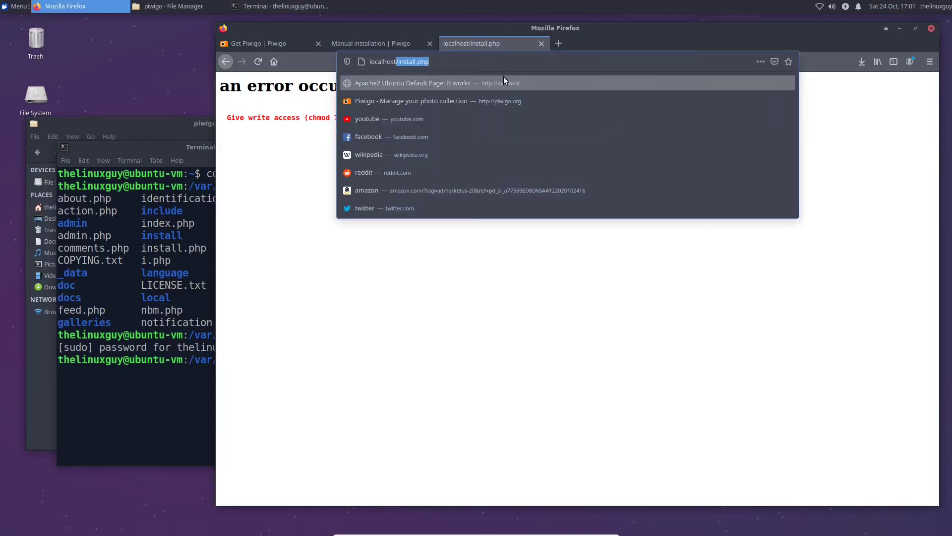
key("Return")
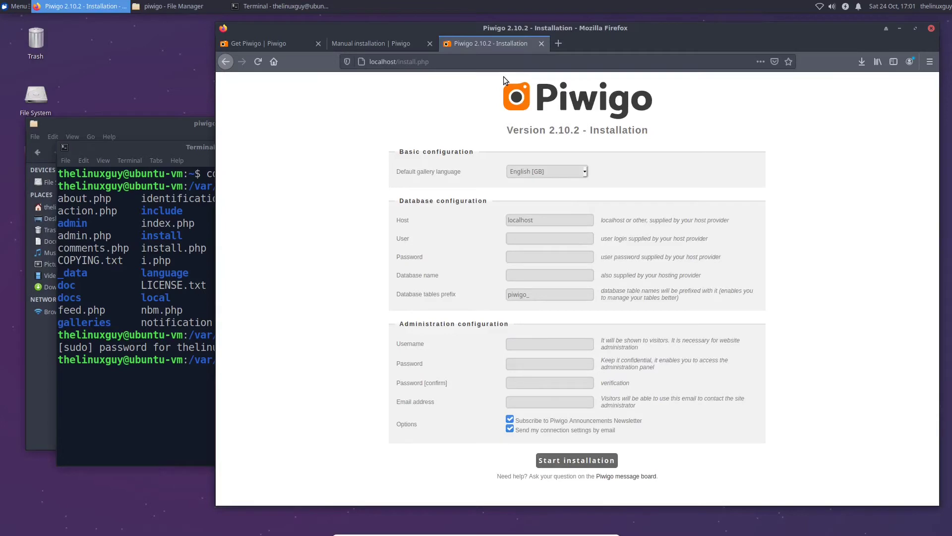
Rearrange the terminal and Firefox windows, moving Firefox to the left
left_click(196, 371)
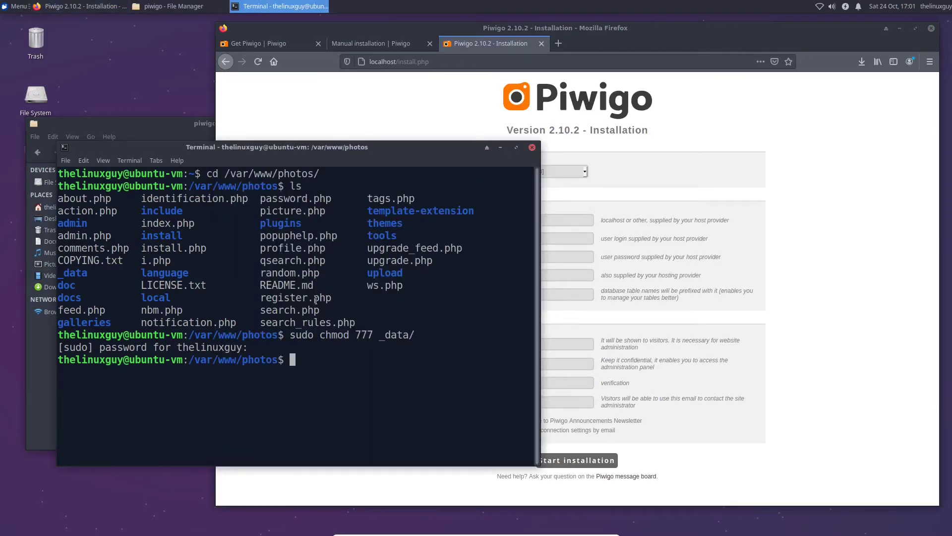
left_click_drag(356, 149, 356, 134)
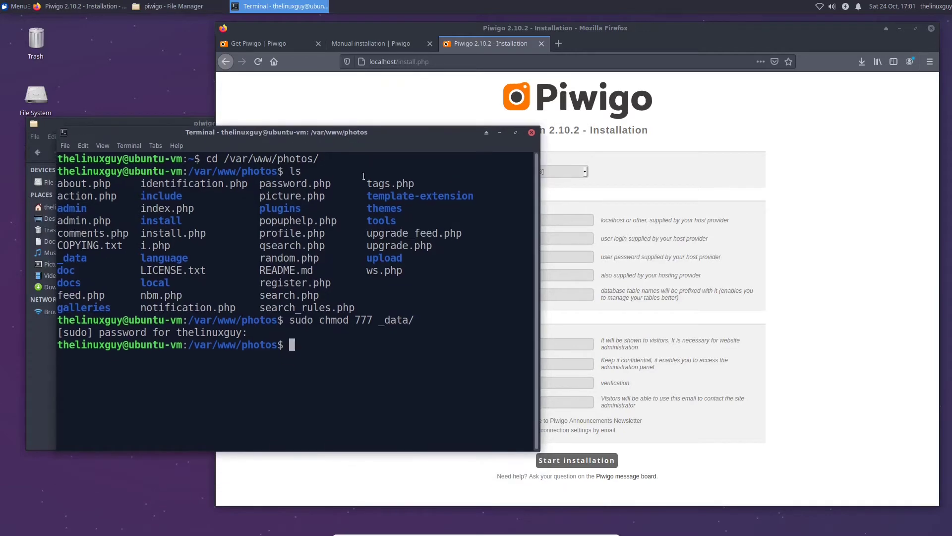
left_click(708, 129)
left_click(191, 166)
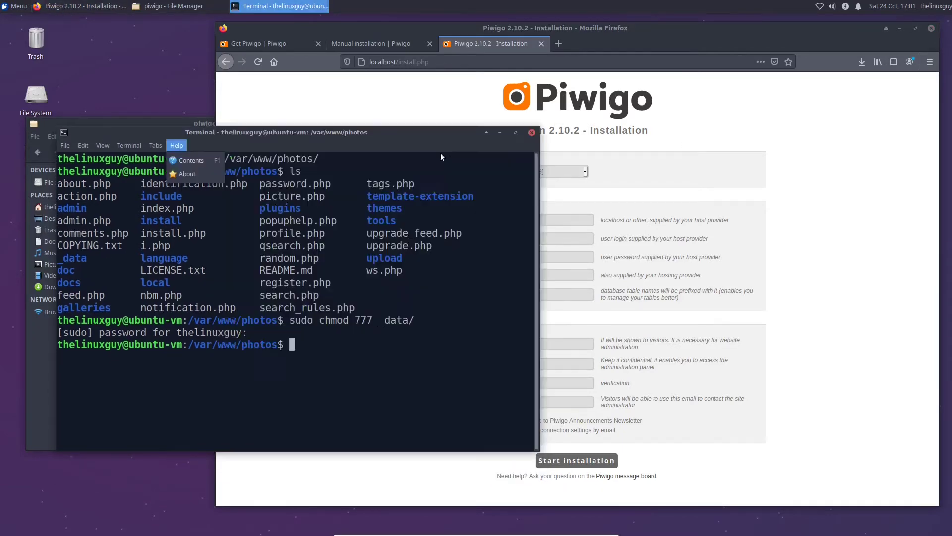
left_click_drag(629, 44, 538, 42)
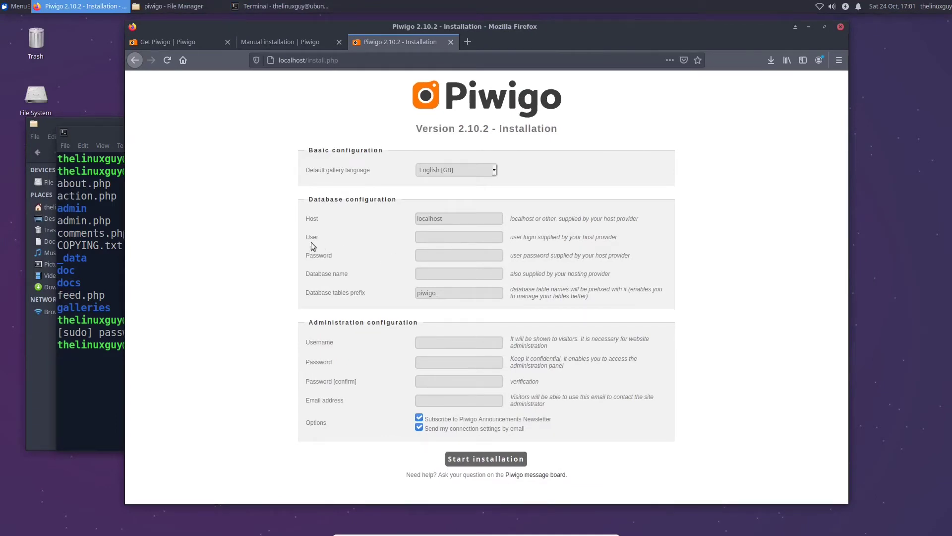
Untick the newsletter subscription and e-mail connection settings options
left_click_drag(310, 237, 338, 282)
left_click(434, 342)
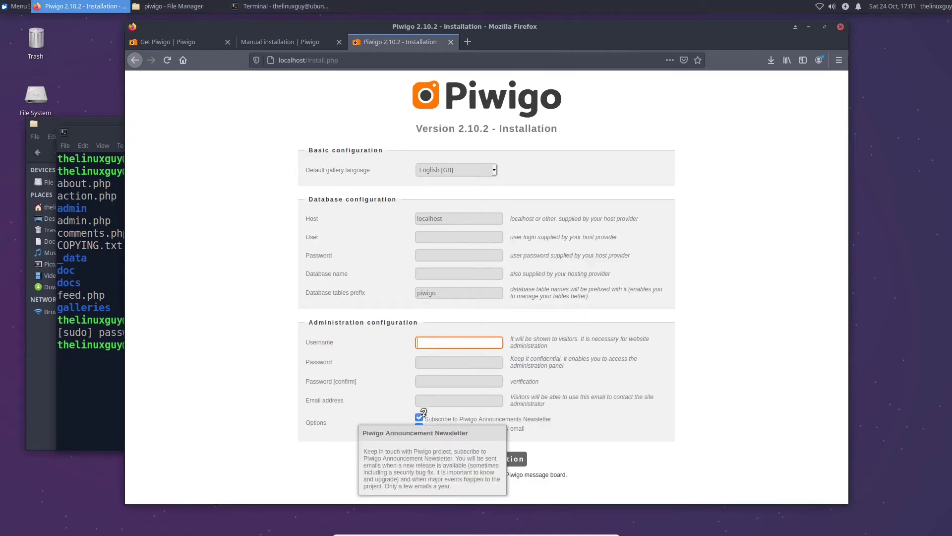
left_click(419, 418)
left_click(420, 426)
Enter administrator username piwigo_user and the admin password twice
left_click(441, 343)
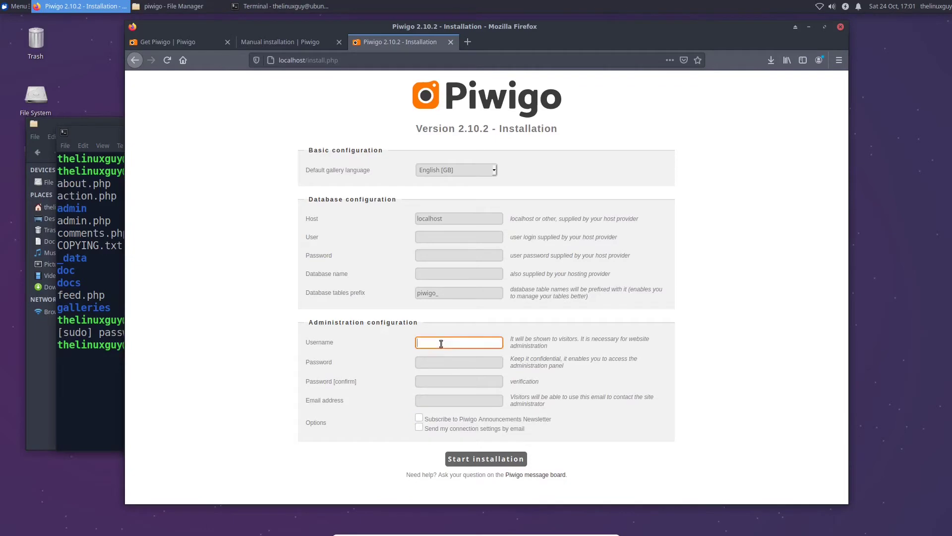
type("piwigo_user")
key("Tab")
type("password")
key("Tab")
type("password")
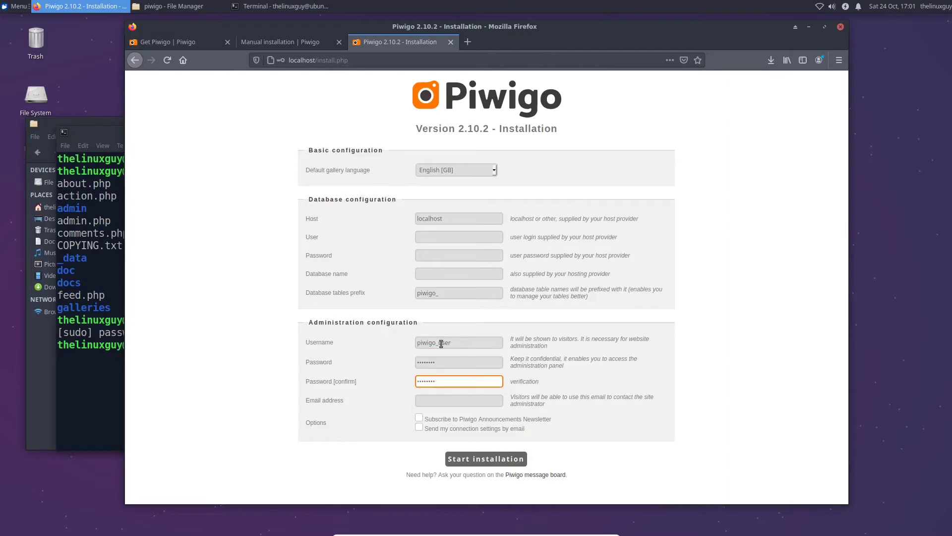
Enter the administrator's e-mail address and correct its typo
left_click(434, 402)
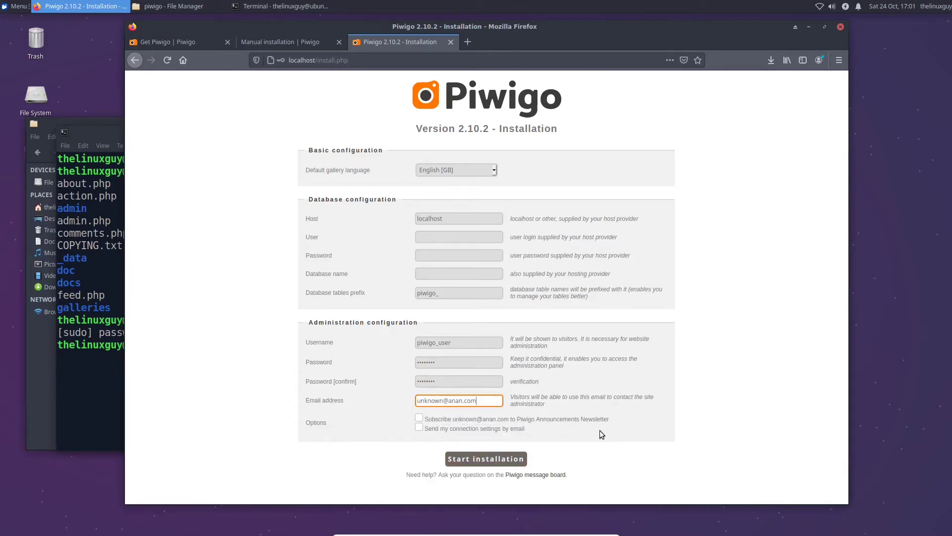
left_click(459, 399)
key("BackSpace")
type("o")
left_click(467, 338)
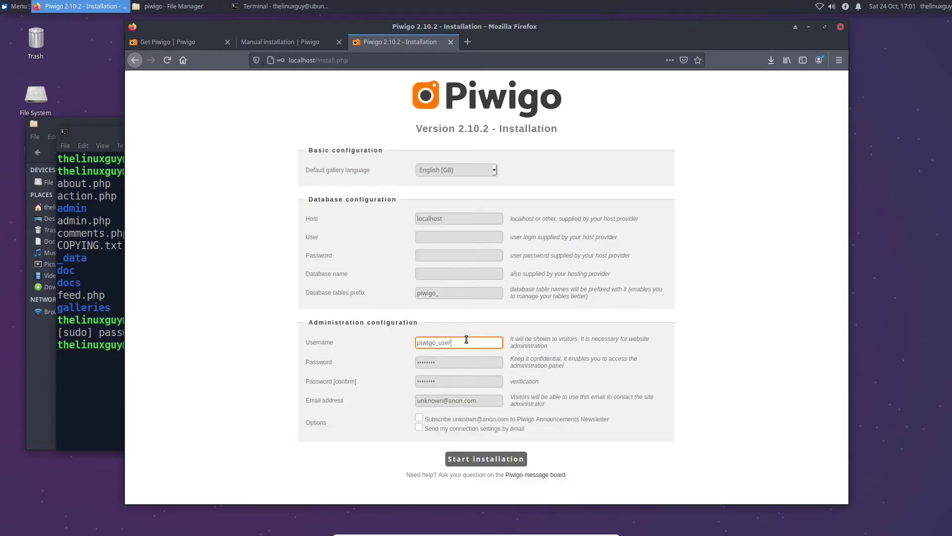
left_click(447, 238)
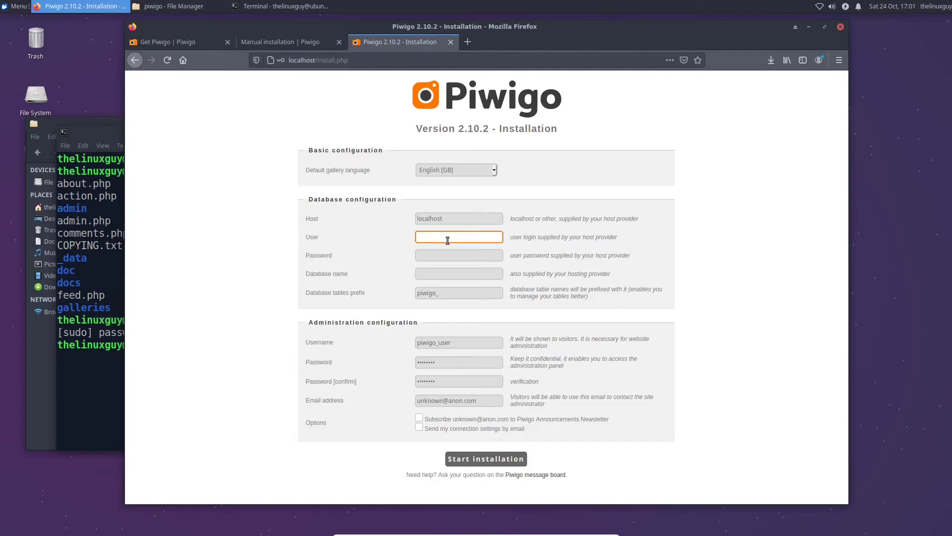
Enter database user piwigo_DB_user and the database password
type("piwigo_DB_user")
left_click(481, 258)
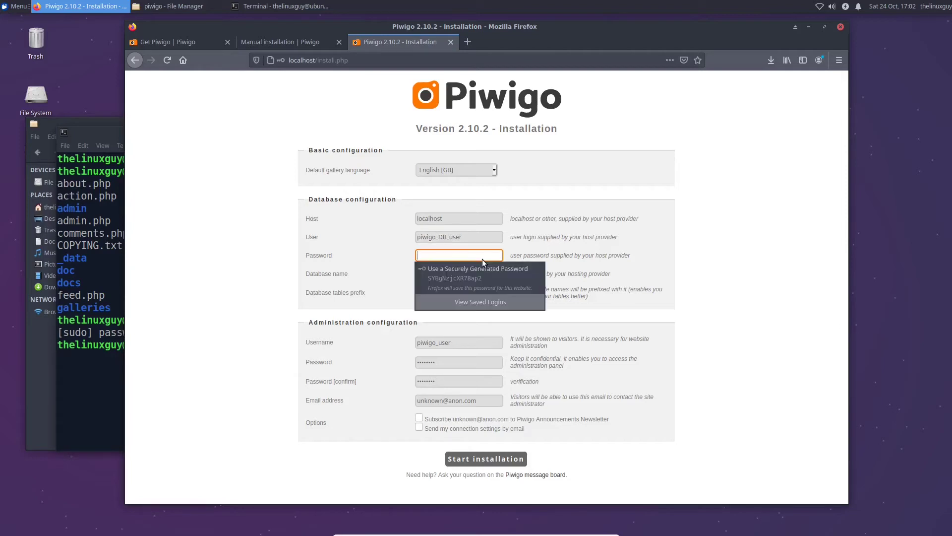
key("Escape")
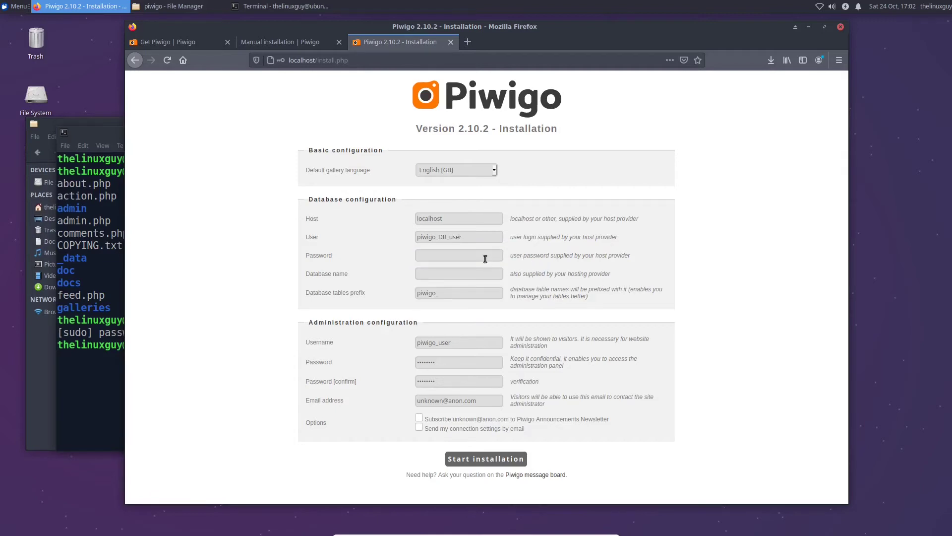
left_click(484, 256)
type("password")
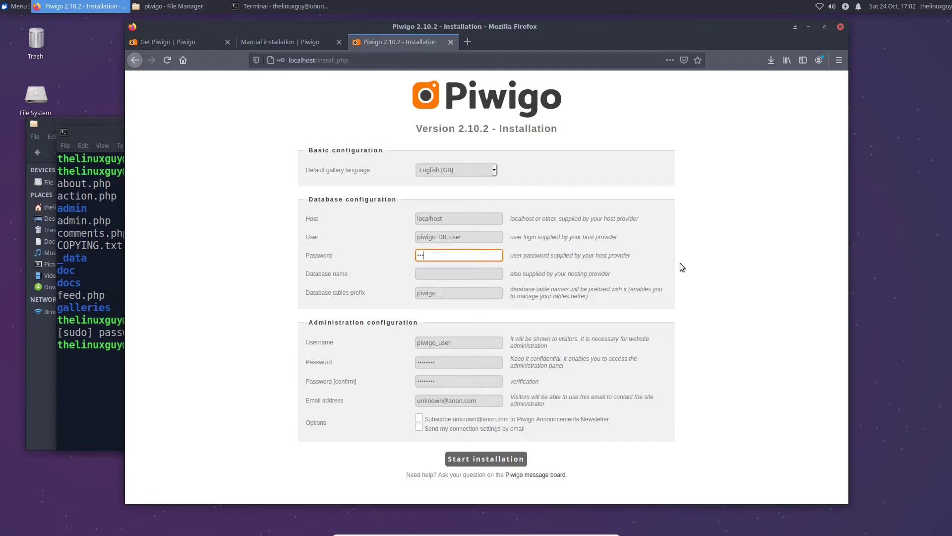
Set the database name to piwigo and type localhost/phpmyadmin in a new tab
key("Tab")
type("password")
key("ctrl+a")
key("BackSpace")
type("piwigo")
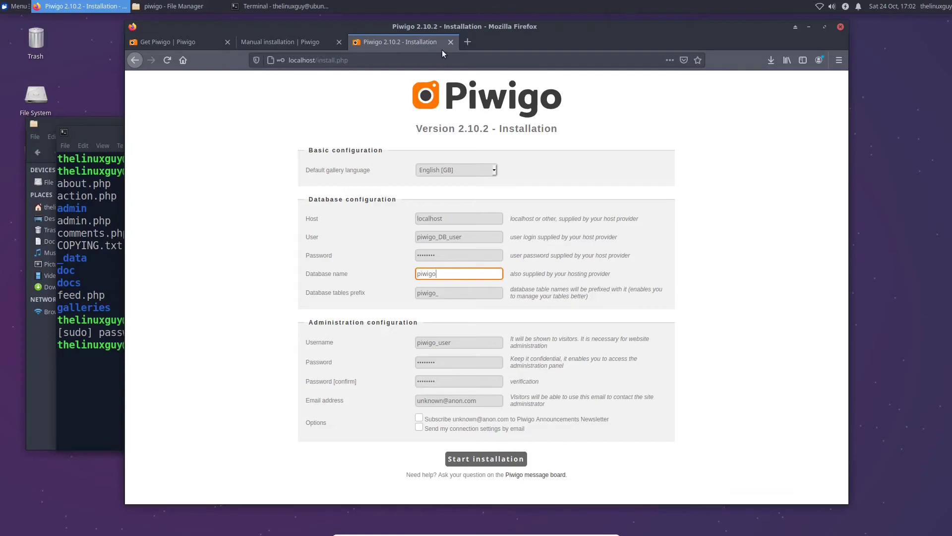
left_click(468, 41)
type("localhost/")
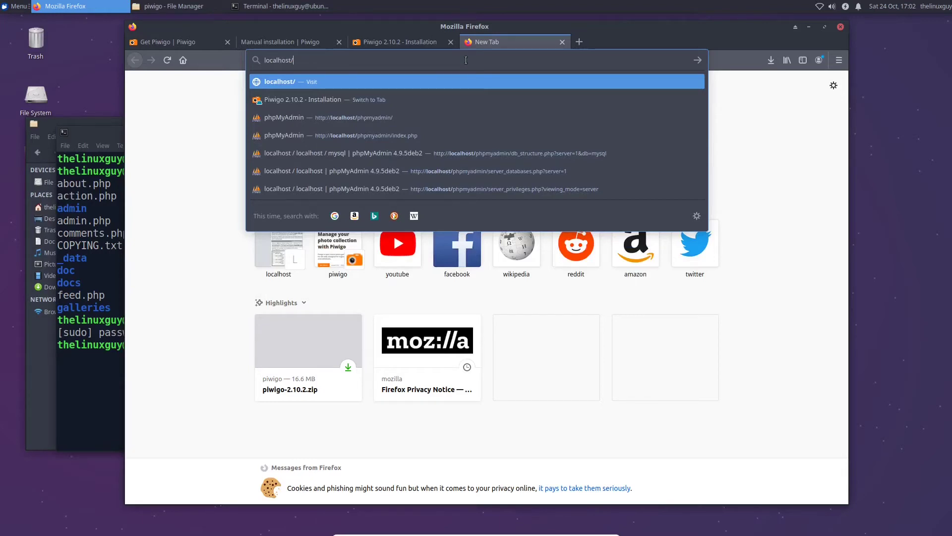
type("phpmyadmin/")
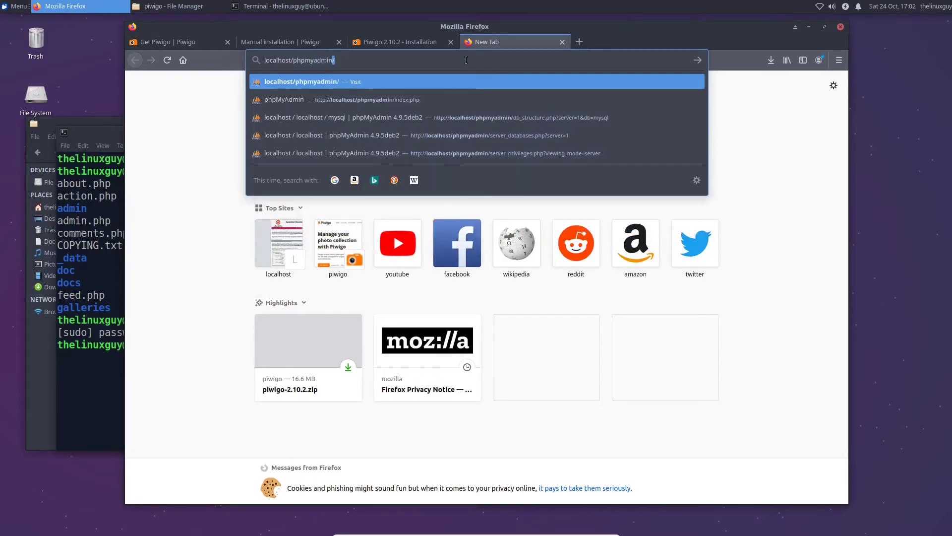
Log in to phpMyAdmin on localhost and open the Databases page
key("Return")
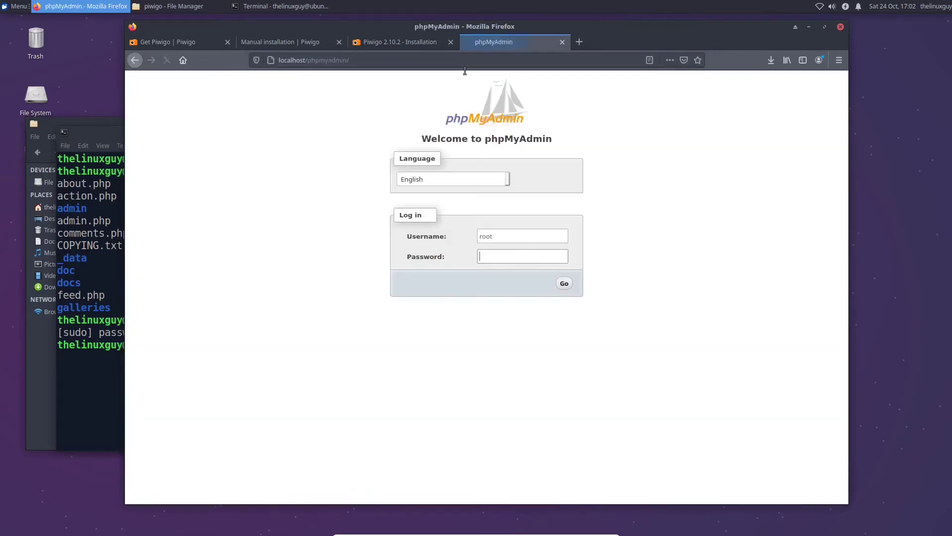
left_click(506, 238)
left_click(508, 257)
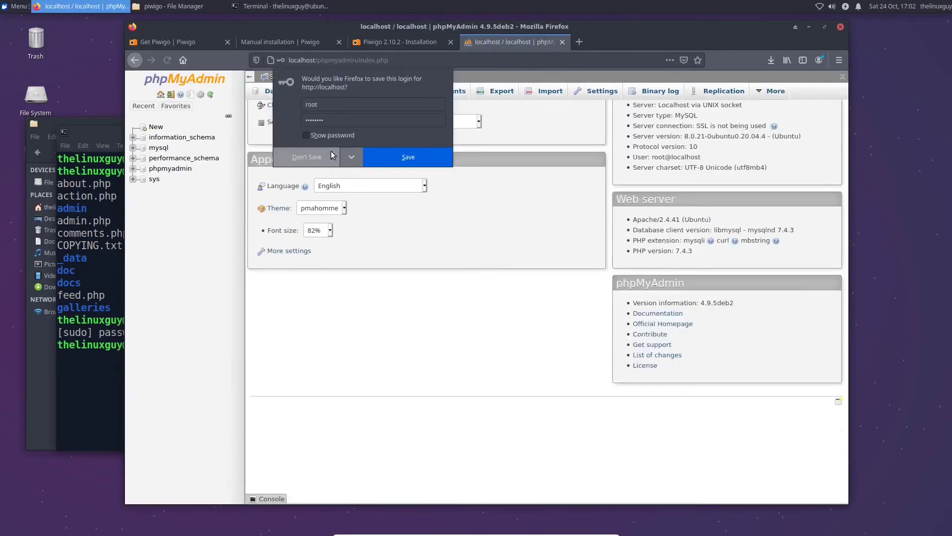
left_click(329, 154)
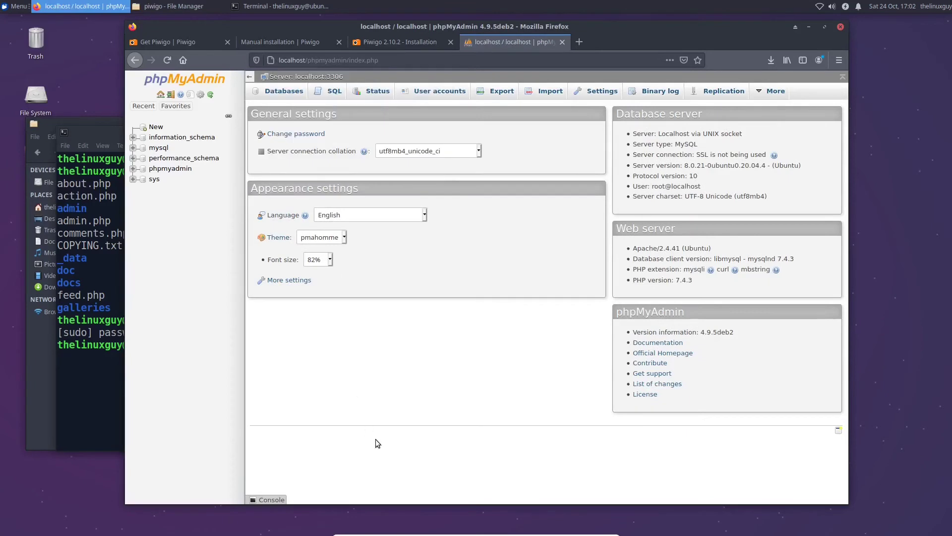
left_click(156, 127)
Copy piwigo from the installer form and create a database with that name
left_click(308, 176)
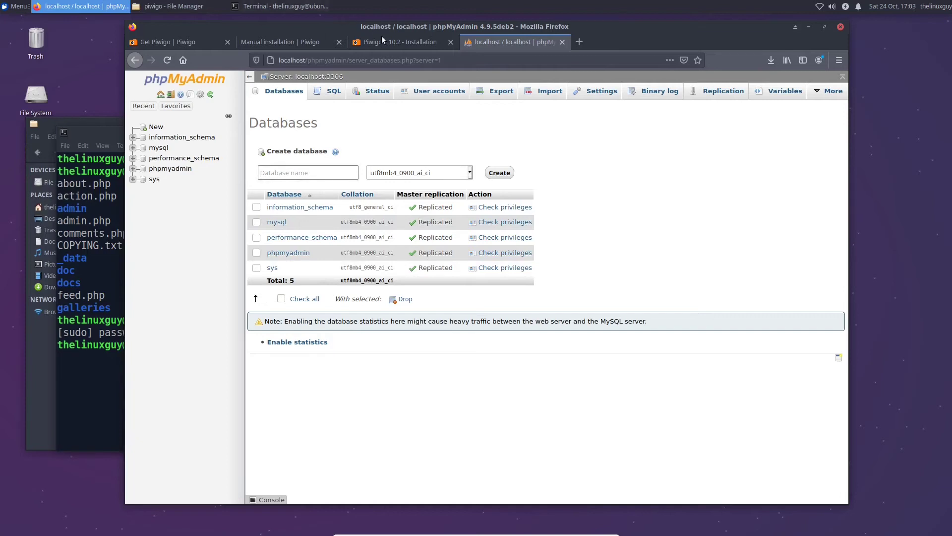
left_click(400, 42)
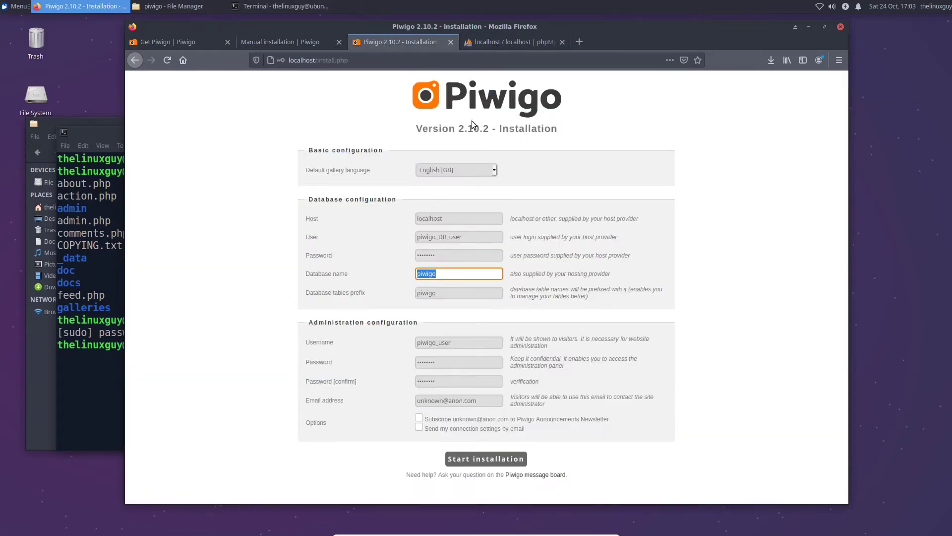
right_click(432, 275)
left_click(463, 321)
left_click(475, 42)
left_click(317, 173)
key("ctrl+v")
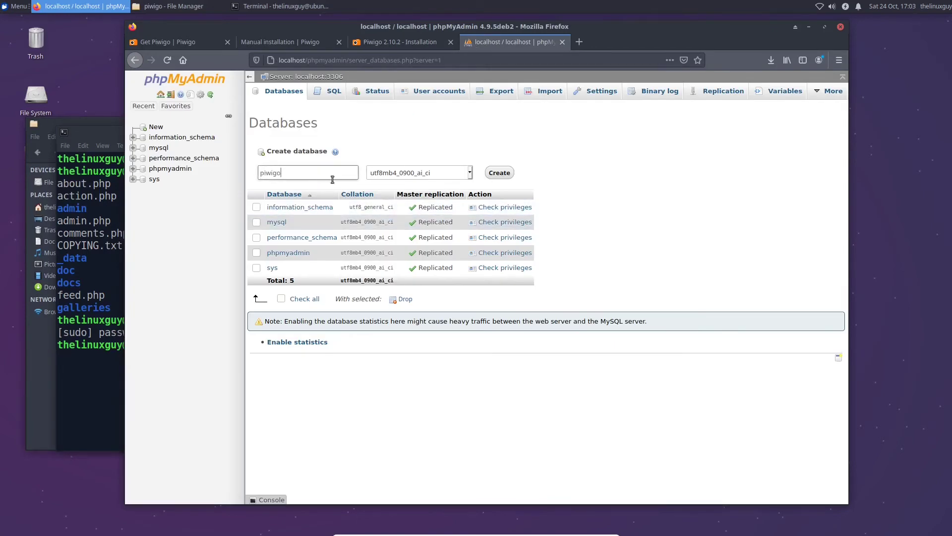
left_click(503, 177)
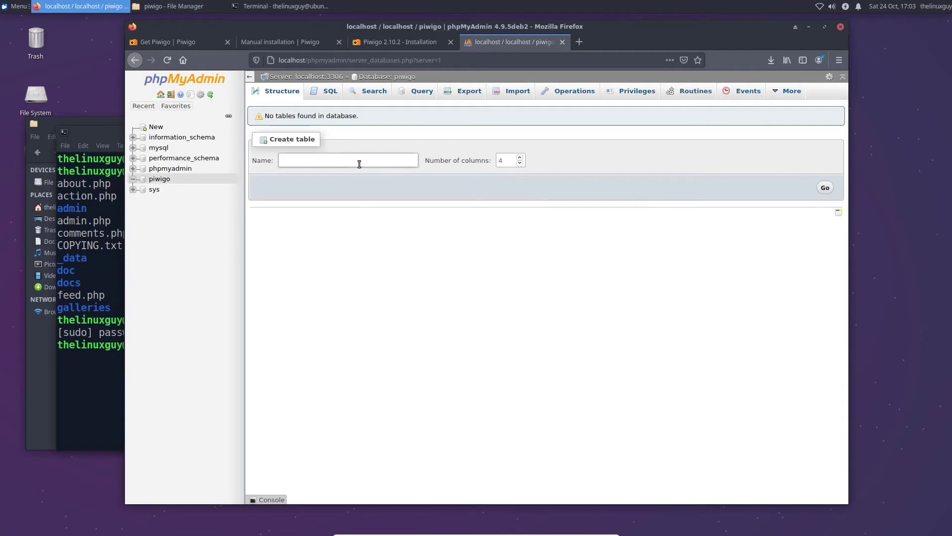
Check the database table prefix value on the Piwigo installation form
left_click(386, 44)
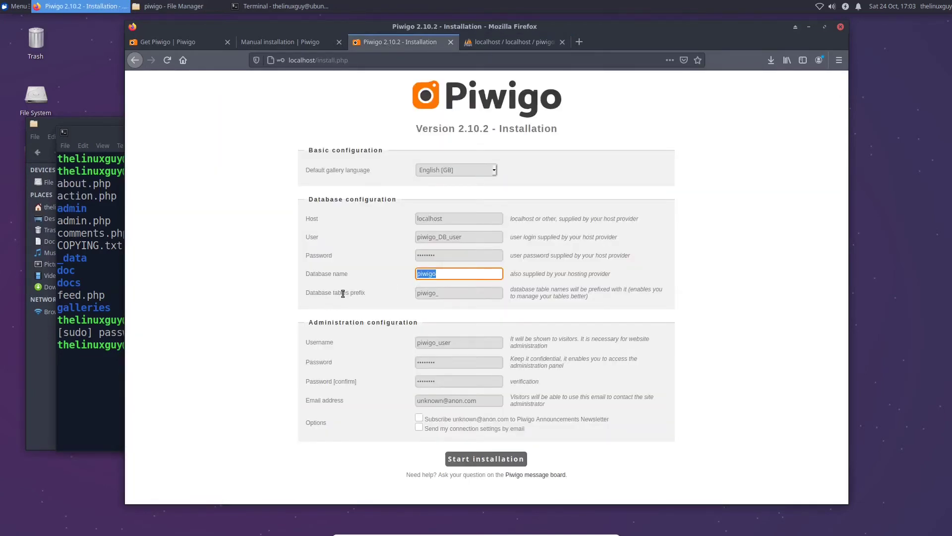
left_click(461, 294)
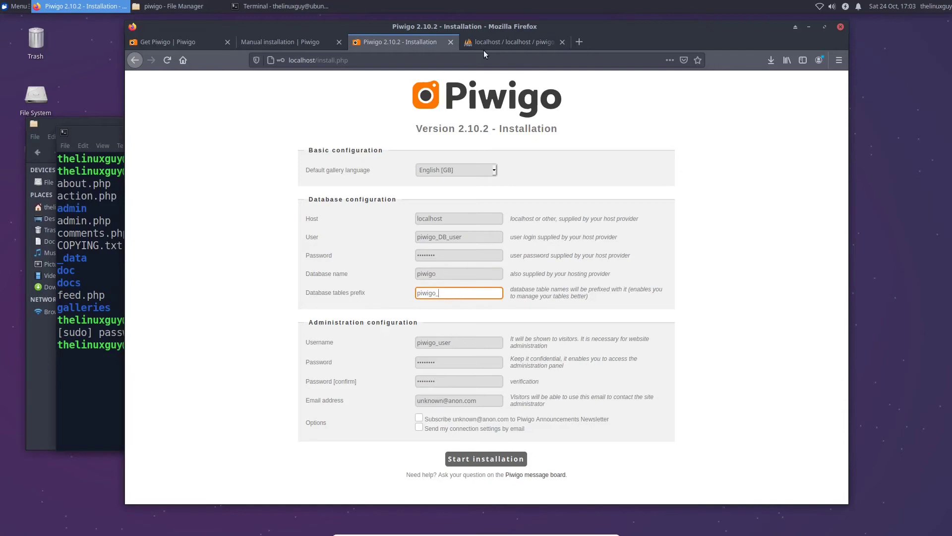
left_click(491, 43)
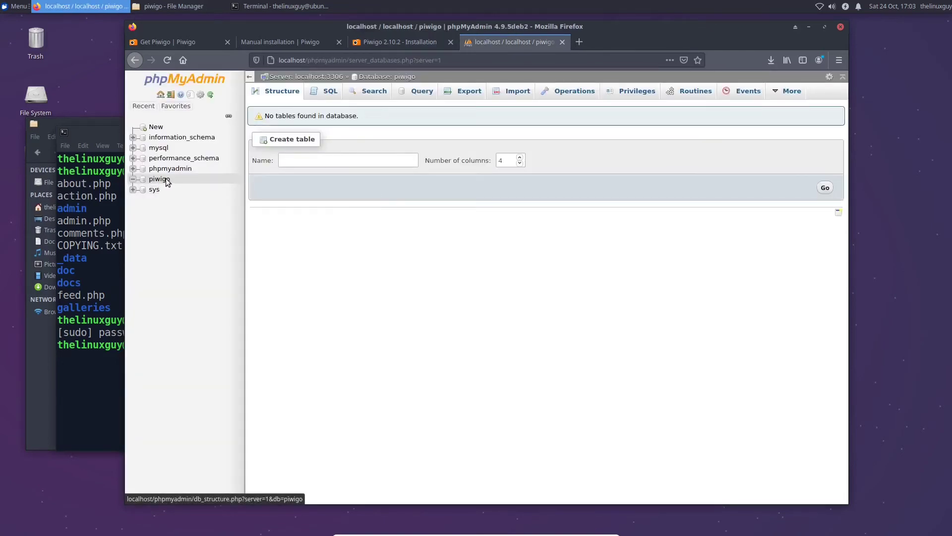
Copy the user name piwigo_DB_user and return to phpMyAdmin's server home page
left_click(395, 42)
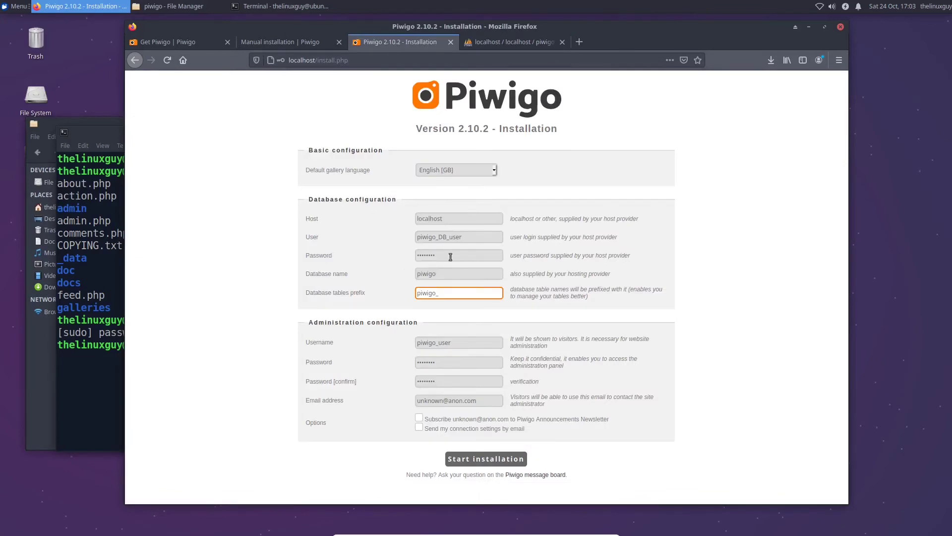
left_click_drag(464, 235, 392, 235)
right_click(426, 238)
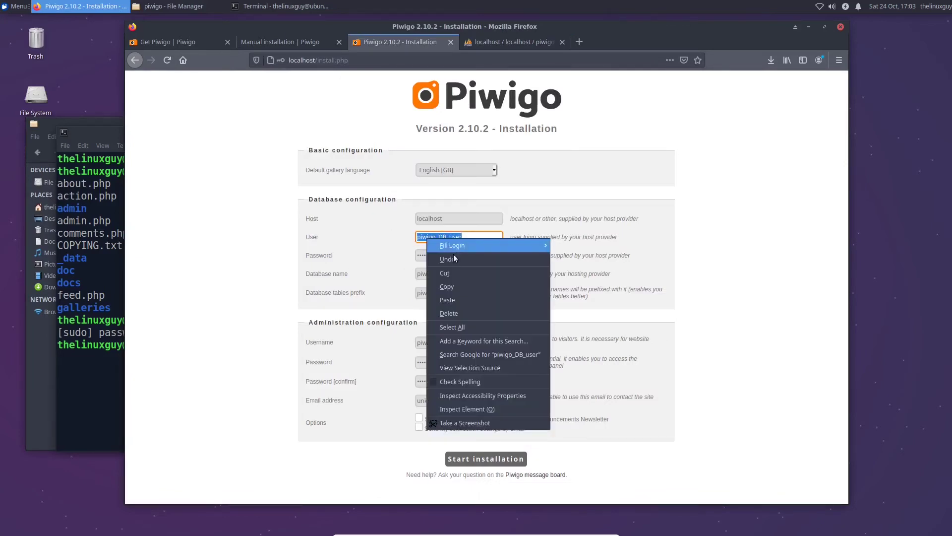
left_click(457, 287)
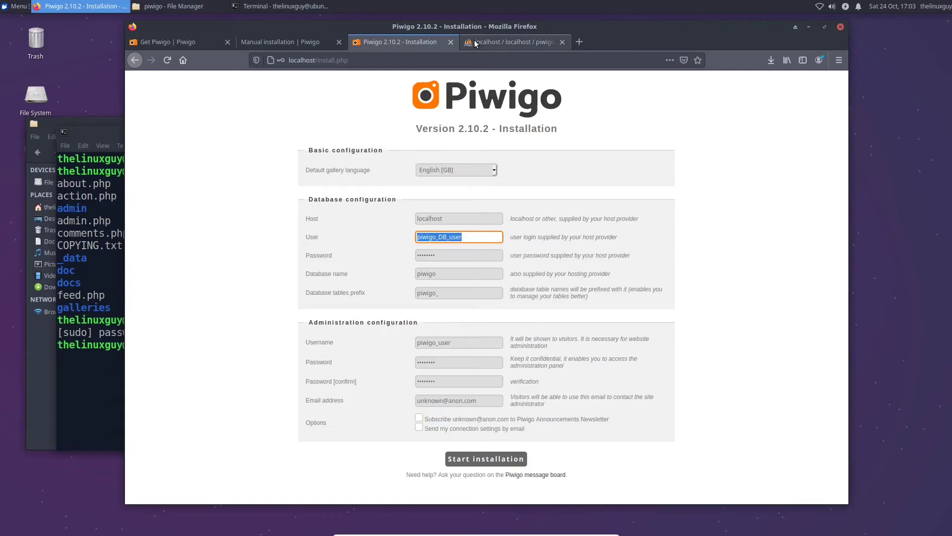
left_click(474, 41)
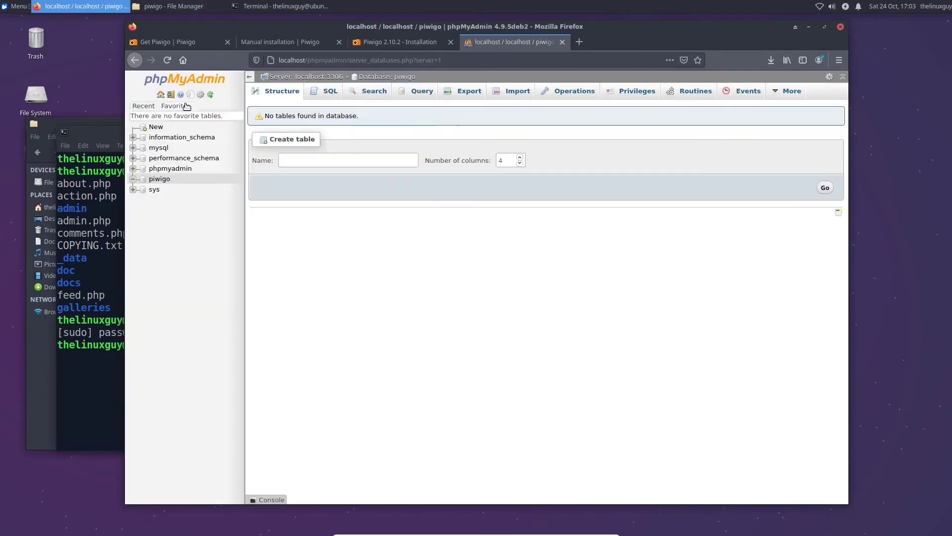
left_click(164, 94)
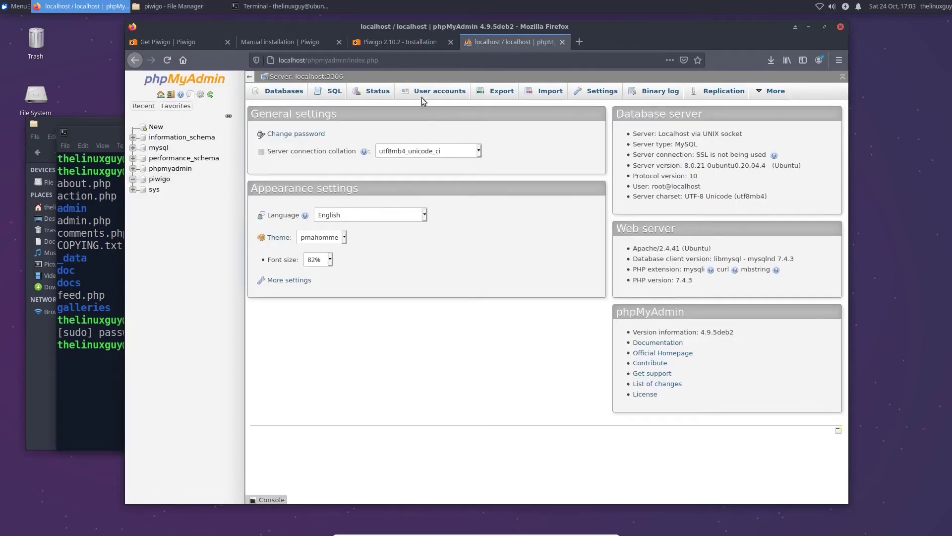
Start a new user account named piwigo_DB_user and enter its password
left_click(424, 94)
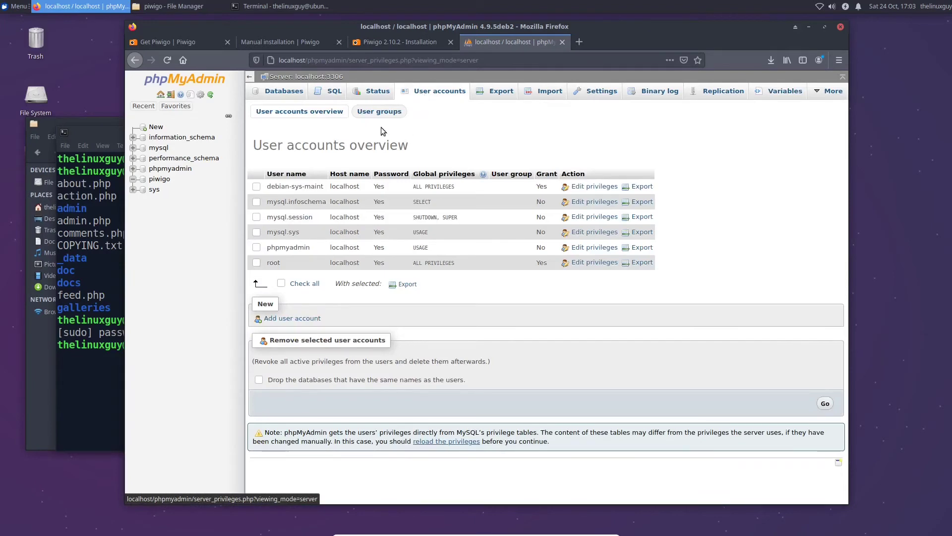
left_click(298, 319)
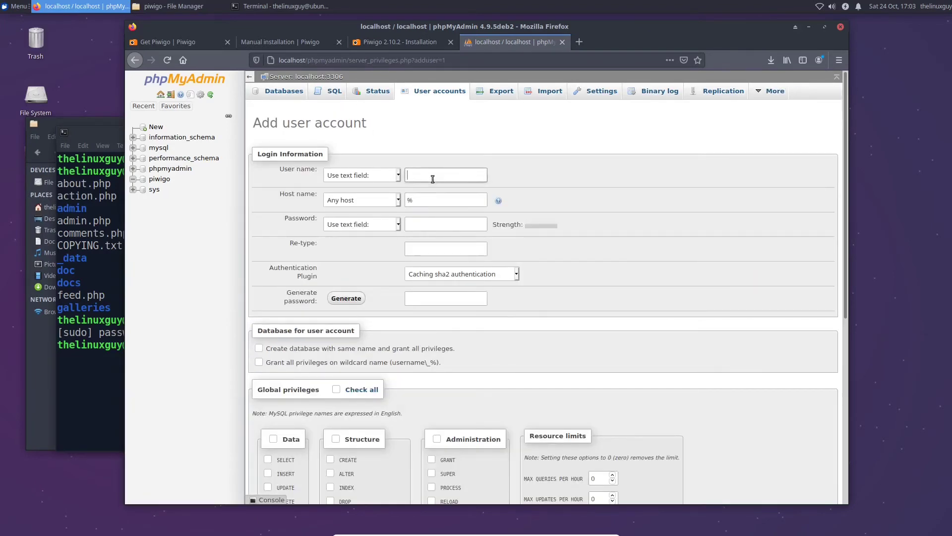
right_click(434, 177)
left_click(463, 226)
right_click(450, 177)
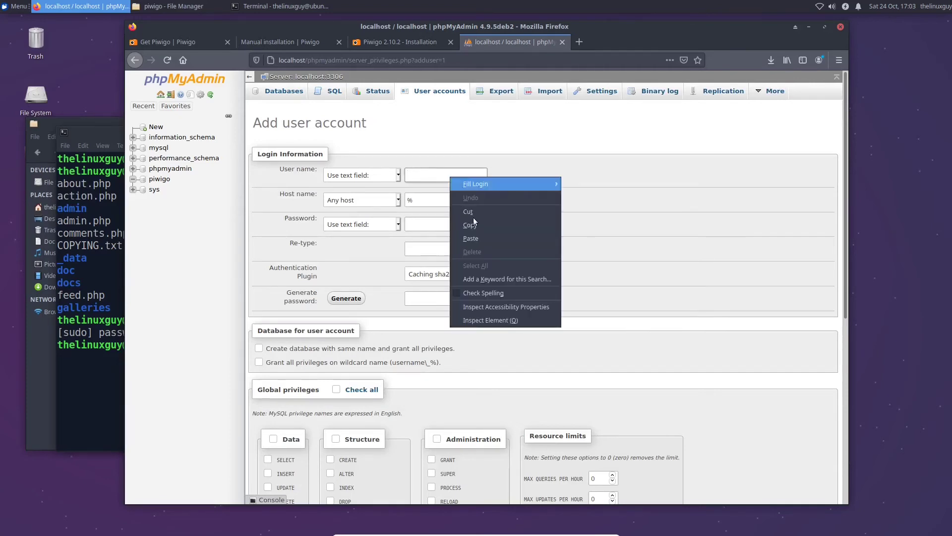
left_click(471, 238)
left_click(423, 224)
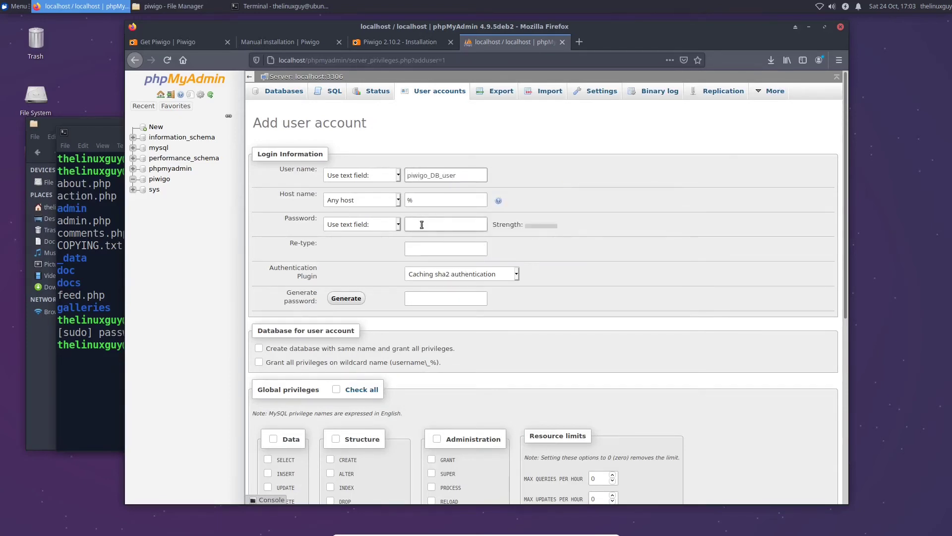
type("password")
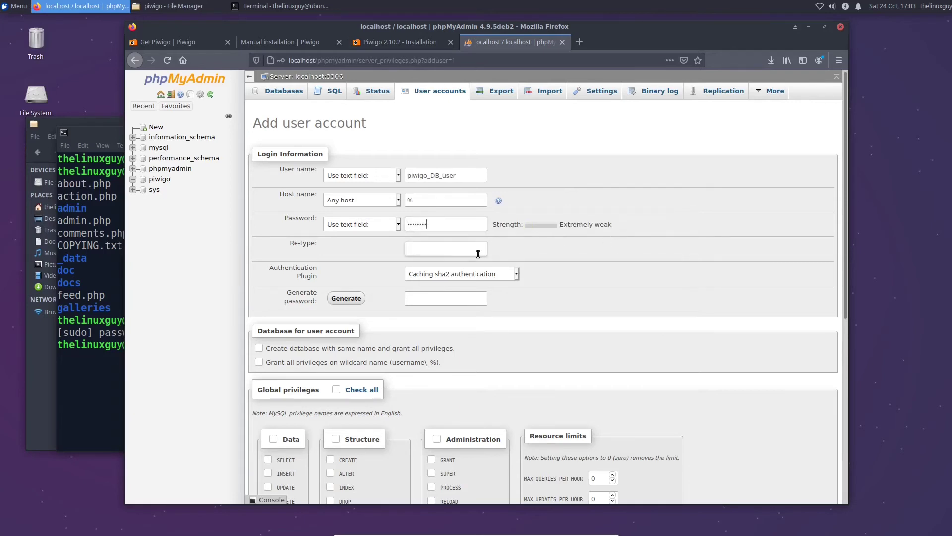
Set the host to localhost and retype the password to confirm it
double_click(415, 199)
type("loc")
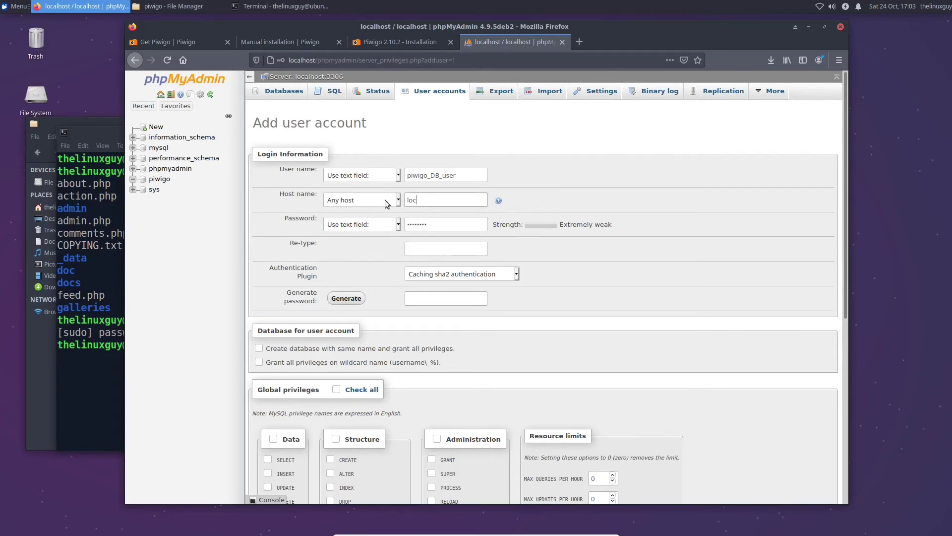
type("alhost")
left_click(430, 250)
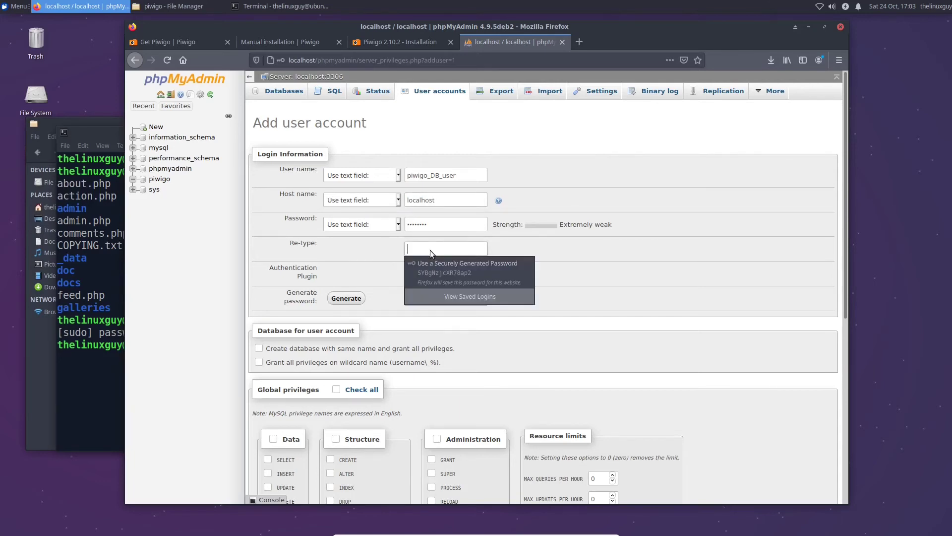
left_click(611, 323)
left_click(454, 251)
type("••••••••")
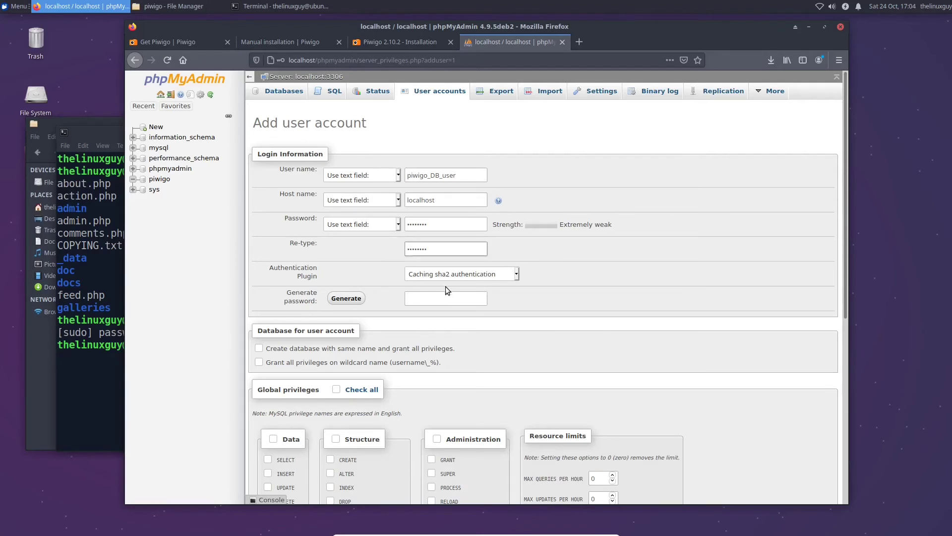
Grant all global privileges with Check all and create the account
left_click(446, 297)
scroll(484, 198, "down", 5)
scroll(484, 198, "up", 3)
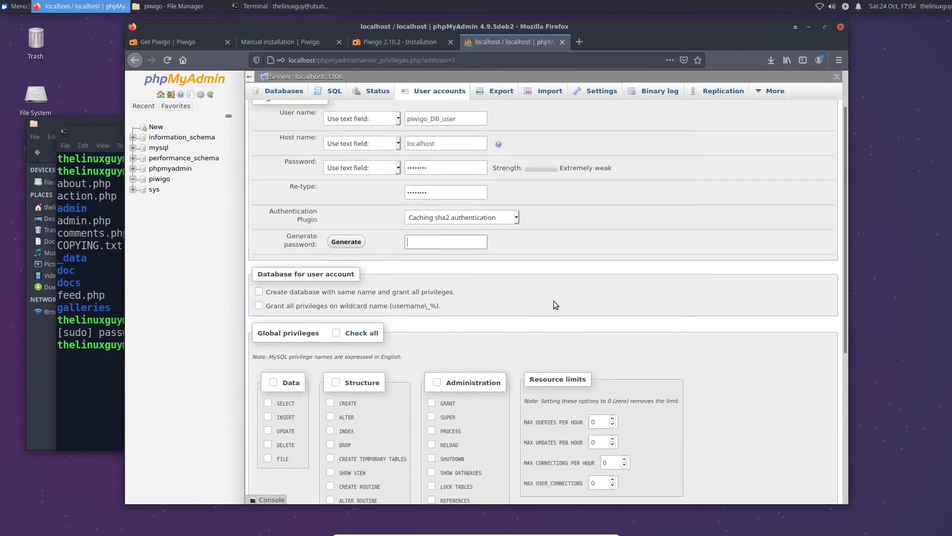
scroll(554, 300, "down", 2)
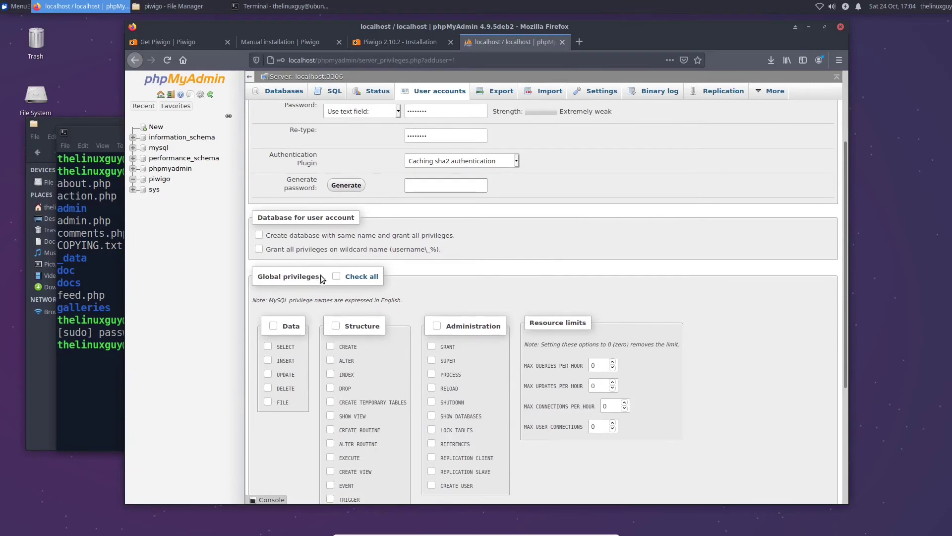
scroll(340, 281, "down", 3)
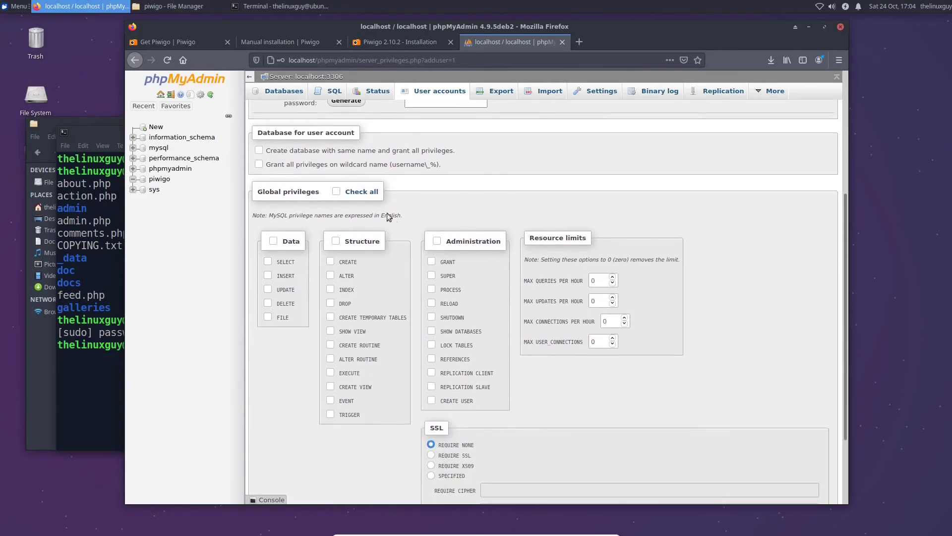
left_click(336, 191)
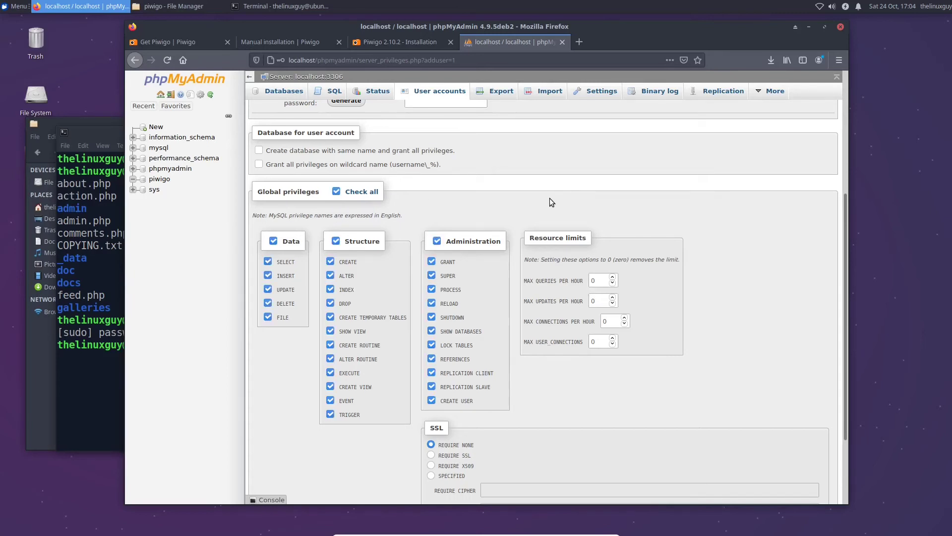
scroll(549, 198, "up", 2)
scroll(571, 285, "down", 5)
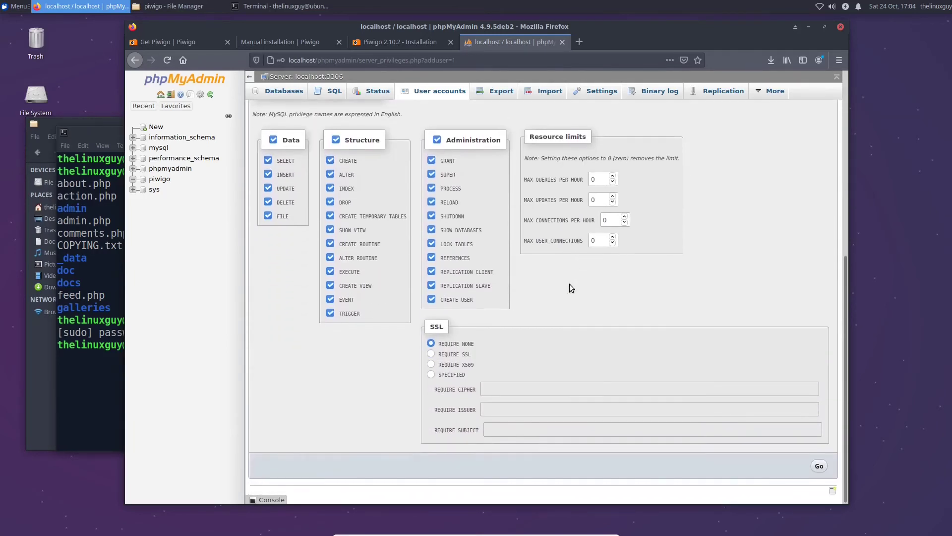
left_click(818, 468)
Decline saving the password and review the CREATE USER statement for piwigo_DB_user@localhost
left_click(325, 158)
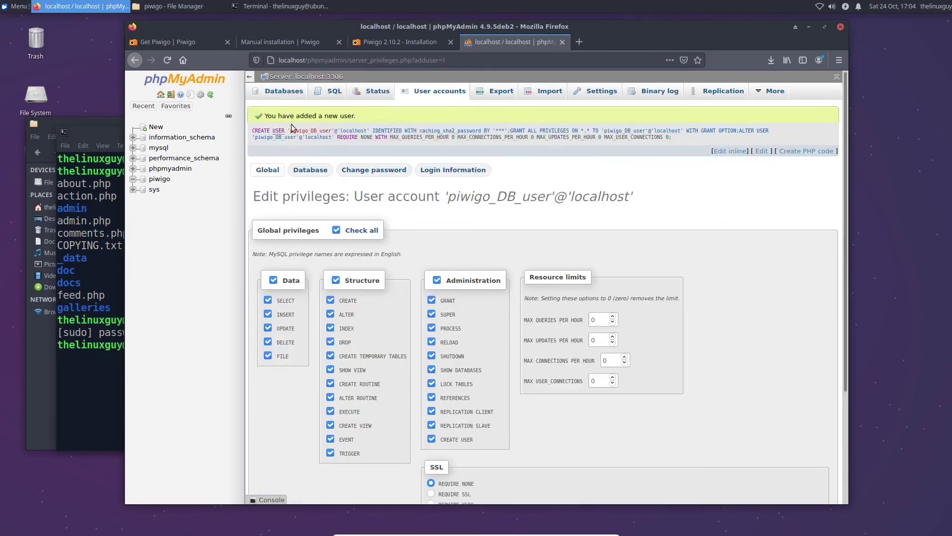
left_click_drag(682, 139, 252, 131)
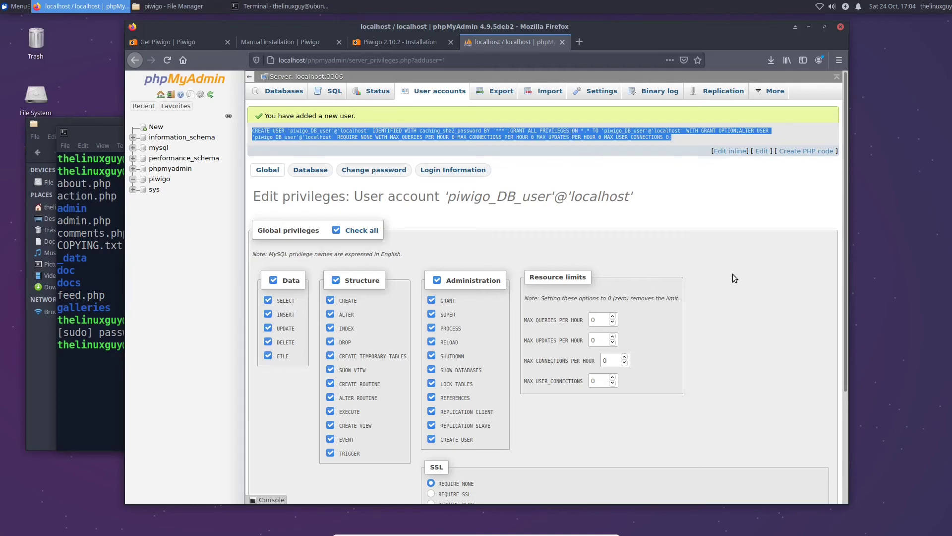
left_click(747, 254)
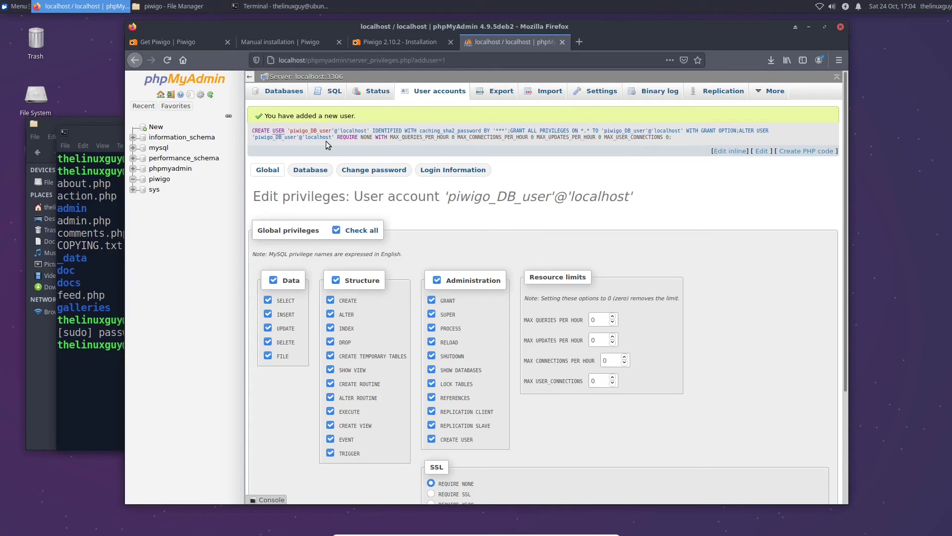
left_click(367, 45)
Run the Piwigo installation, declining to save the database login
left_click(489, 273)
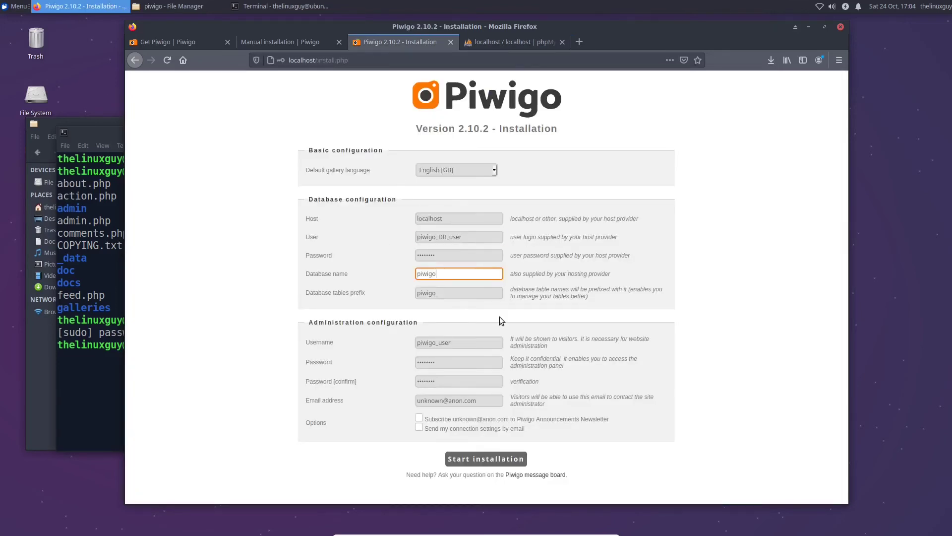
left_click(486, 458)
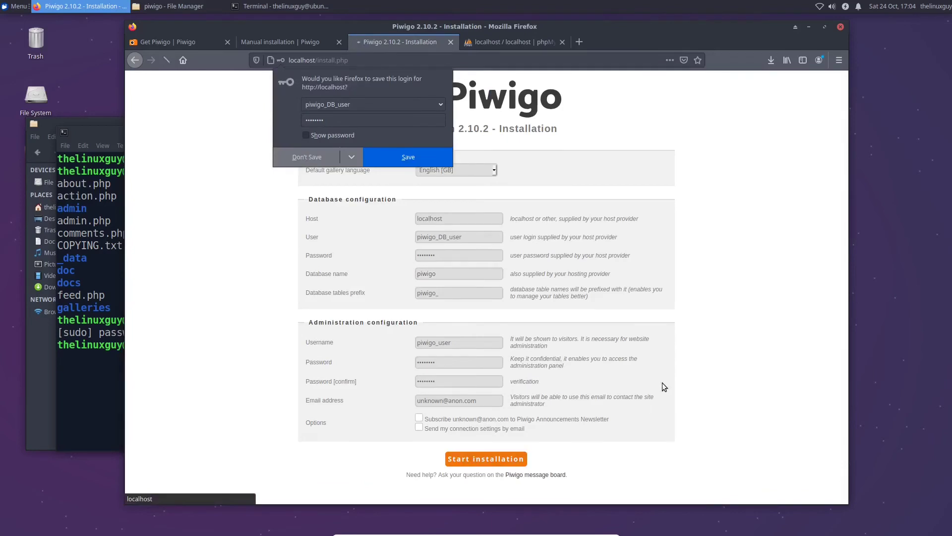
left_click(317, 158)
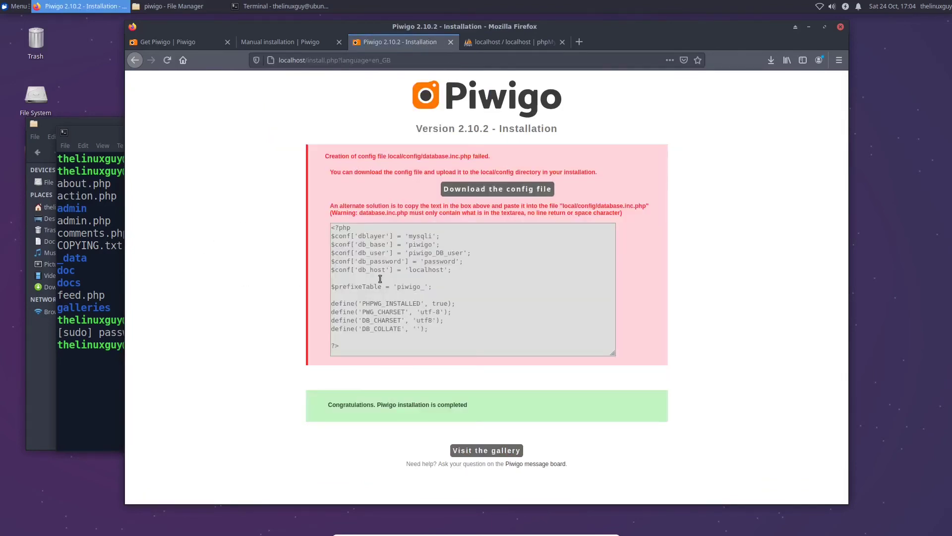
Copy the suggested database config text shown after the config-file creation error
left_click_drag(322, 402, 483, 405)
left_click(483, 406)
left_click_drag(335, 162, 392, 182)
left_click(401, 213)
left_click_drag(352, 345, 323, 228)
right_click(350, 246)
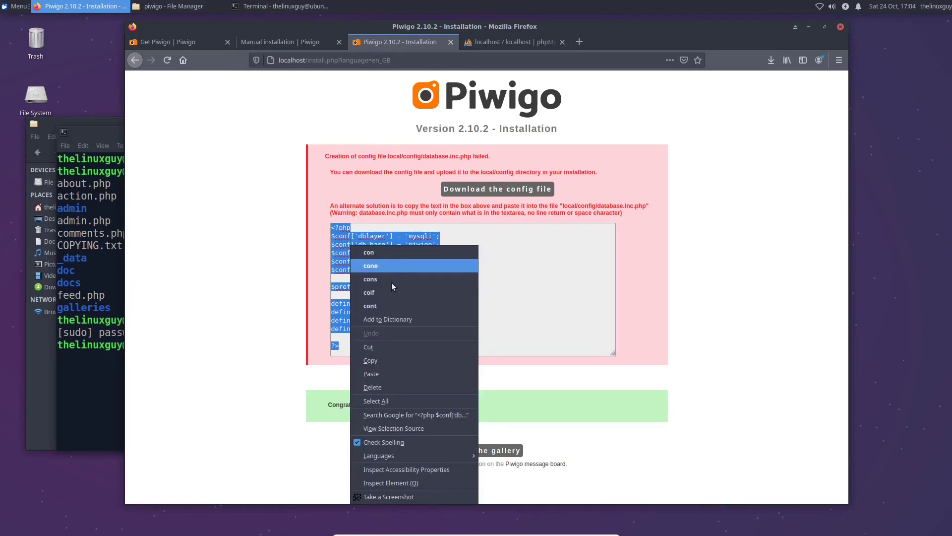
left_click(377, 360)
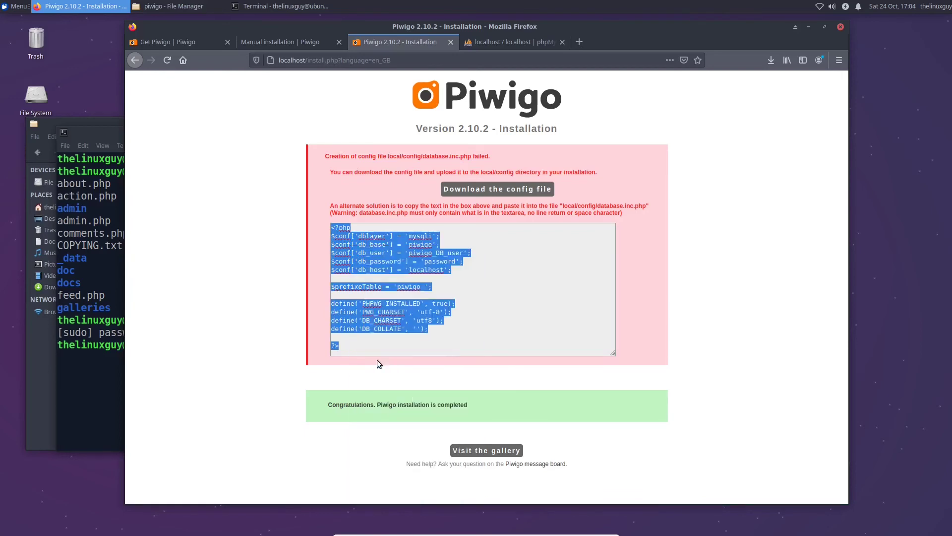
left_click(510, 246)
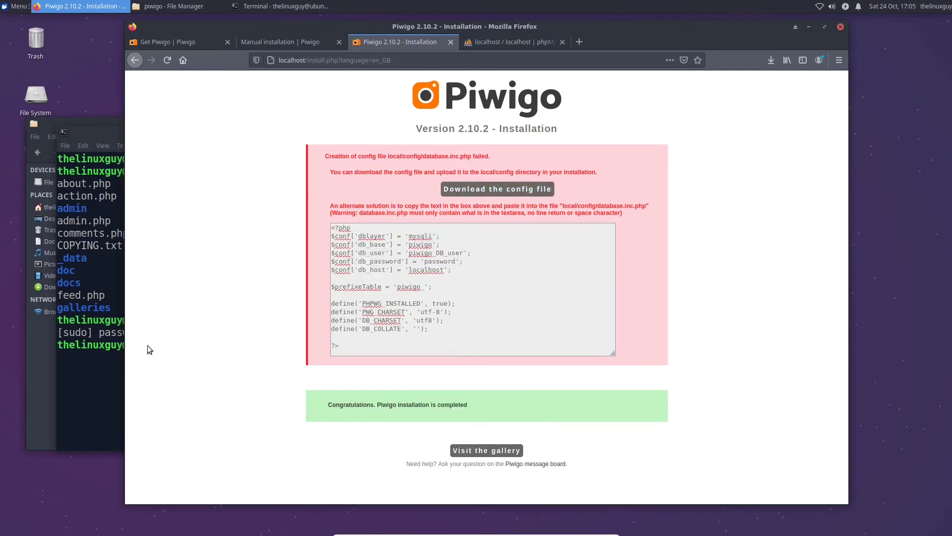
left_click(105, 365)
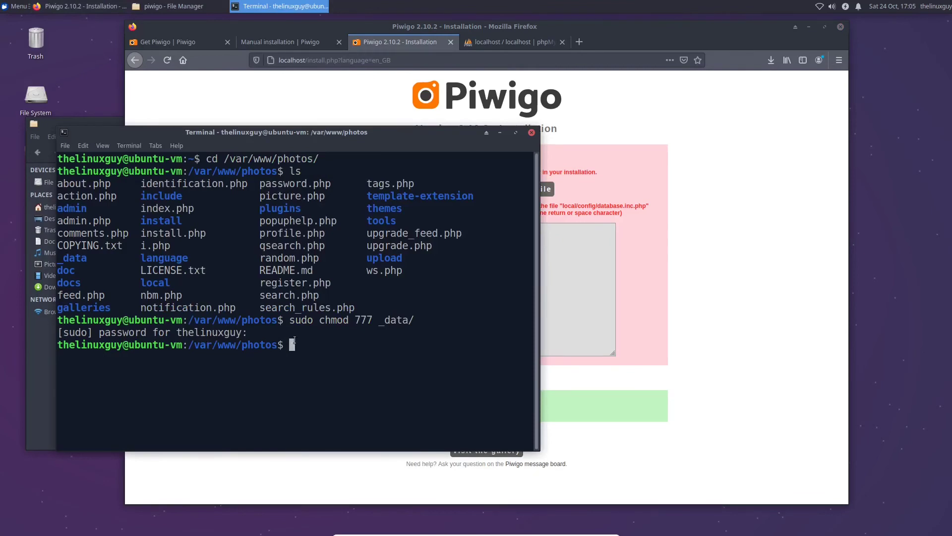
List the photos folder and change into local/config with cd
key("alt+Tab")
mouse_move(386, 158)
left_mouse_down()
mouse_move(446, 158)
mouse_move(385, 162)
left_mouse_up()
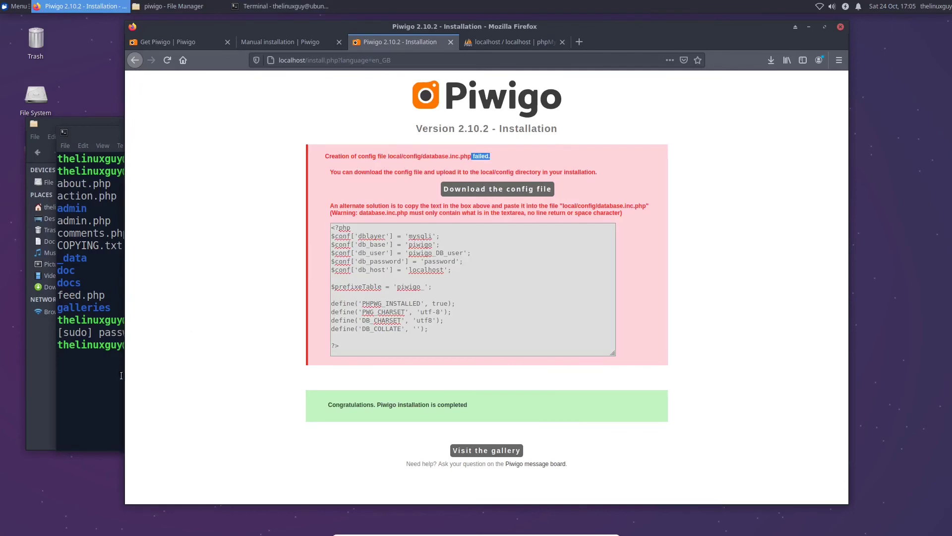
left_click(121, 376)
type("ls")
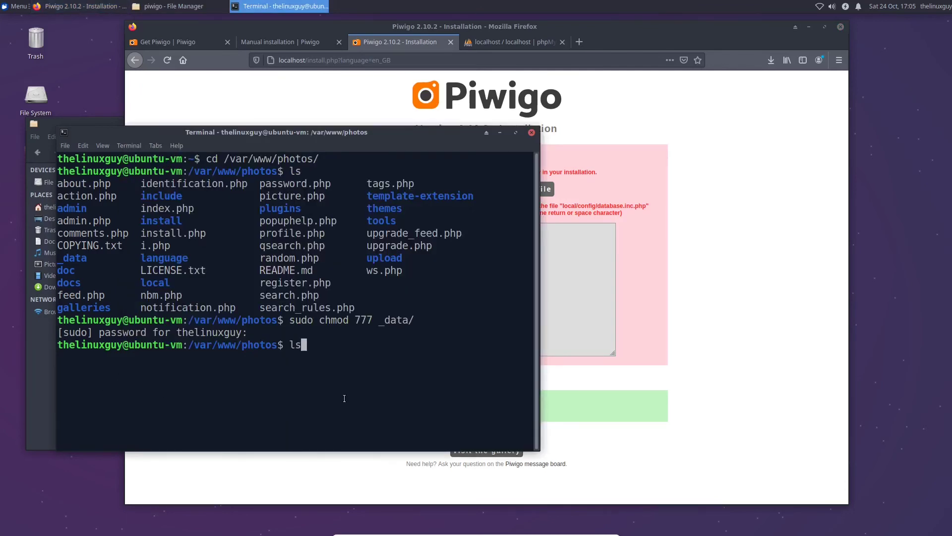
key("Return")
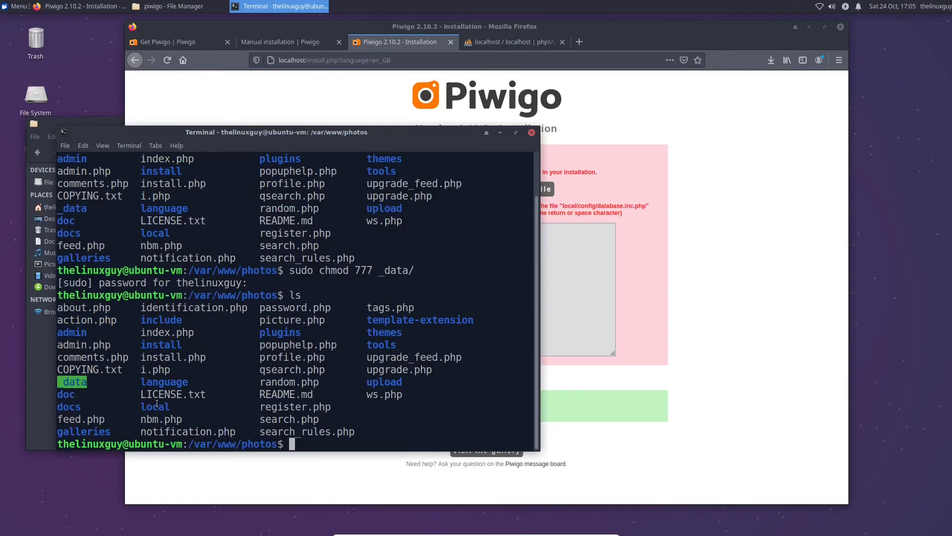
type("cd local/config/")
key("Return")
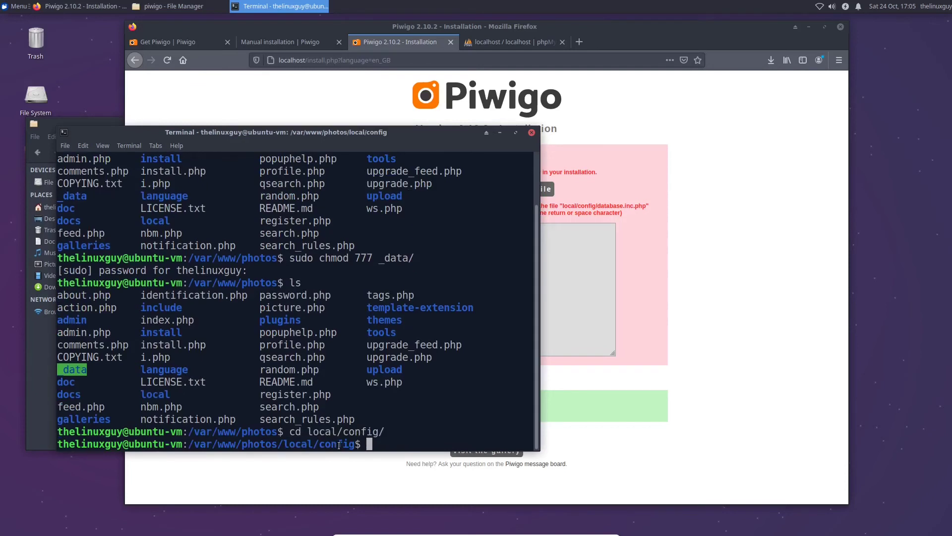
type("ls")
key("Return")
Copy the file name database.inc.php and enter 'sudo nano database.inc.php' in the terminal
left_click(554, 286)
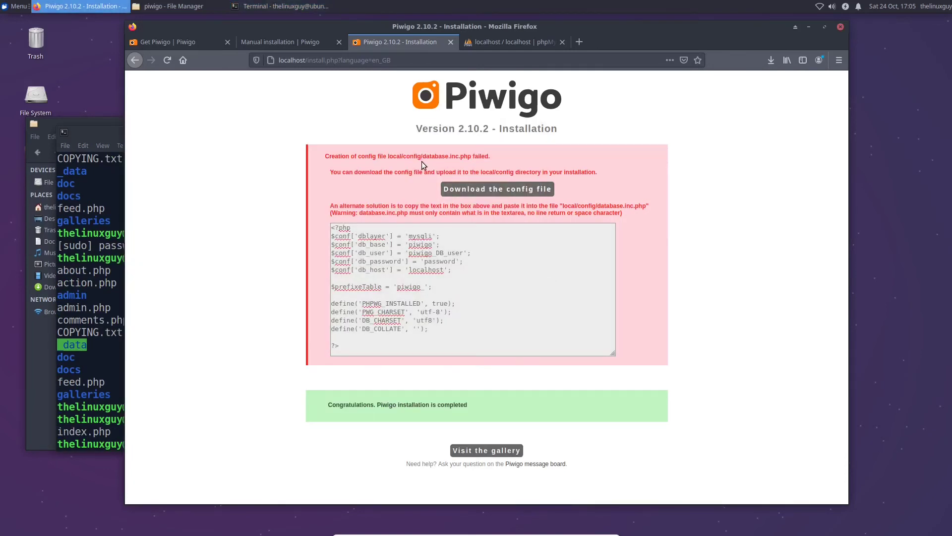
left_click_drag(423, 158, 471, 156)
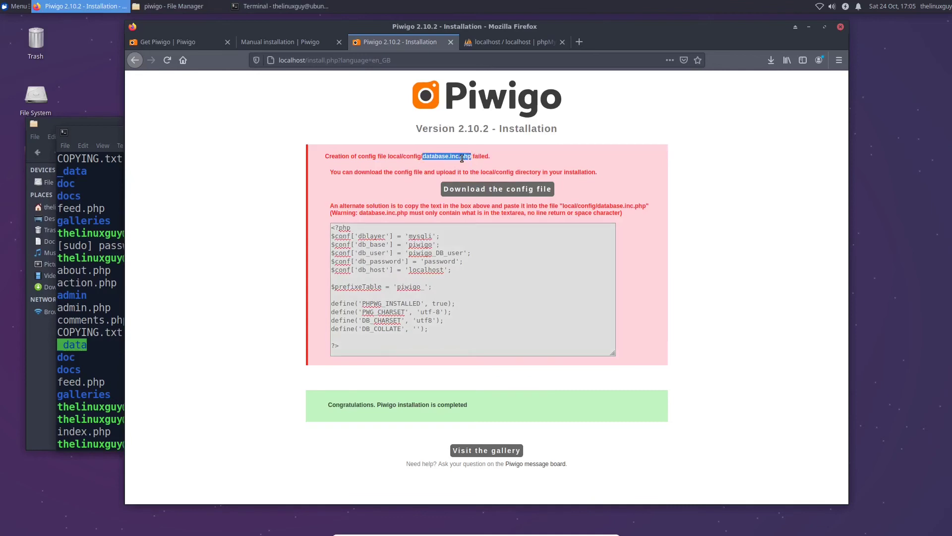
right_click(461, 157)
left_click(516, 245)
key("alt+Tab")
type("sudo nano")
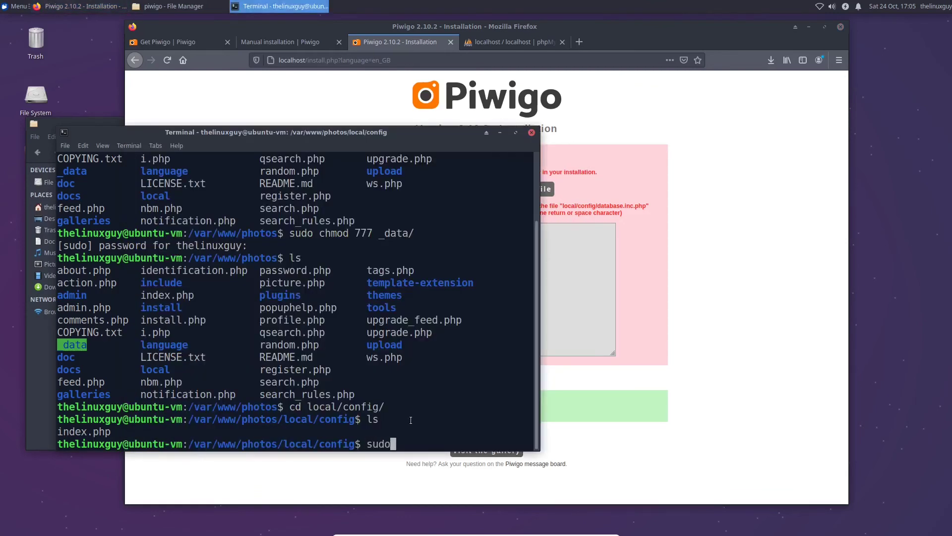
right_click(517, 413)
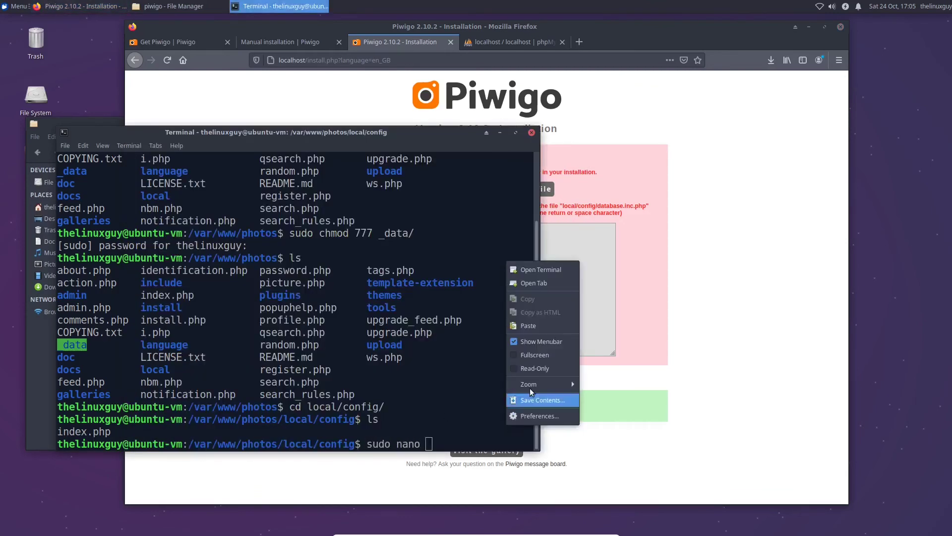
left_click(529, 330)
Paste the Piwigo config text into database.inc.php in nano, save and exit
key("Return")
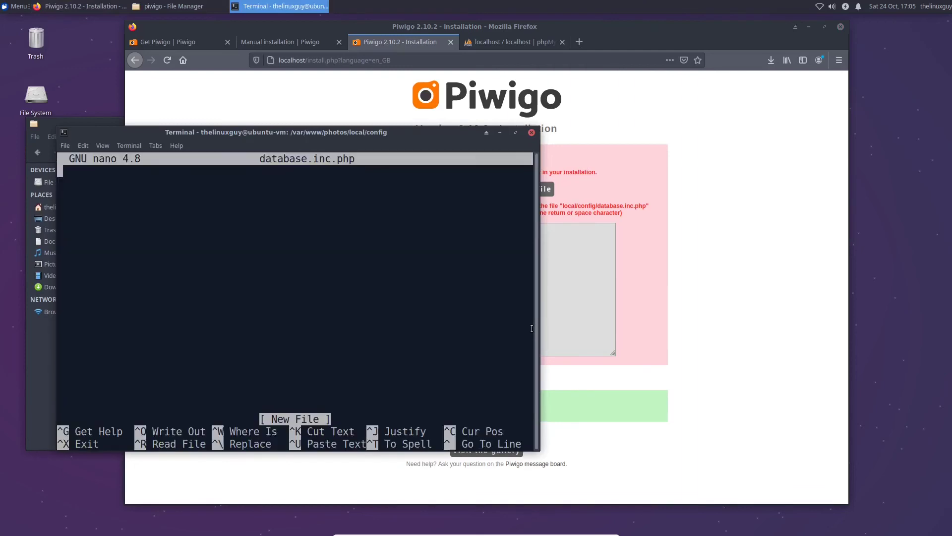
left_click(558, 282)
left_click_drag(411, 345, 326, 195)
right_click(352, 241)
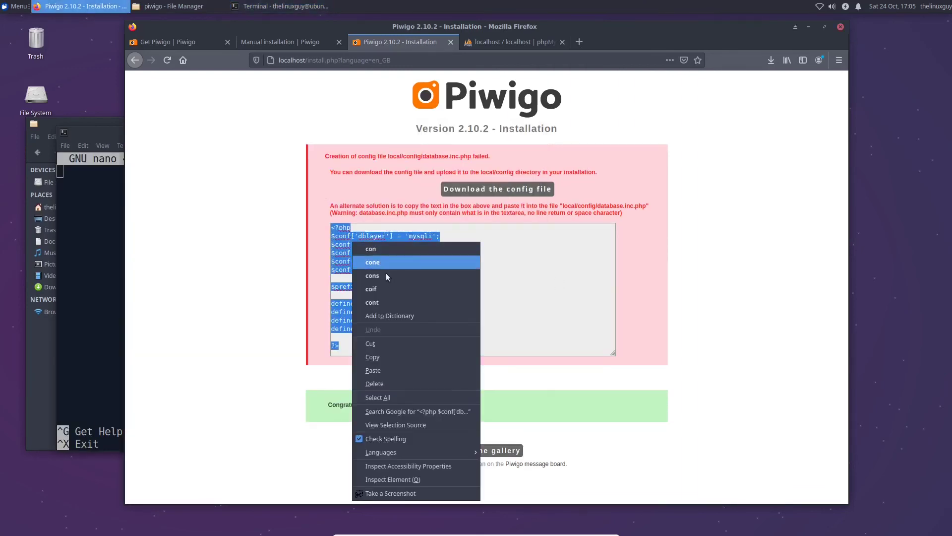
left_click(399, 358)
left_click(57, 248)
right_click(101, 247)
left_click(142, 298)
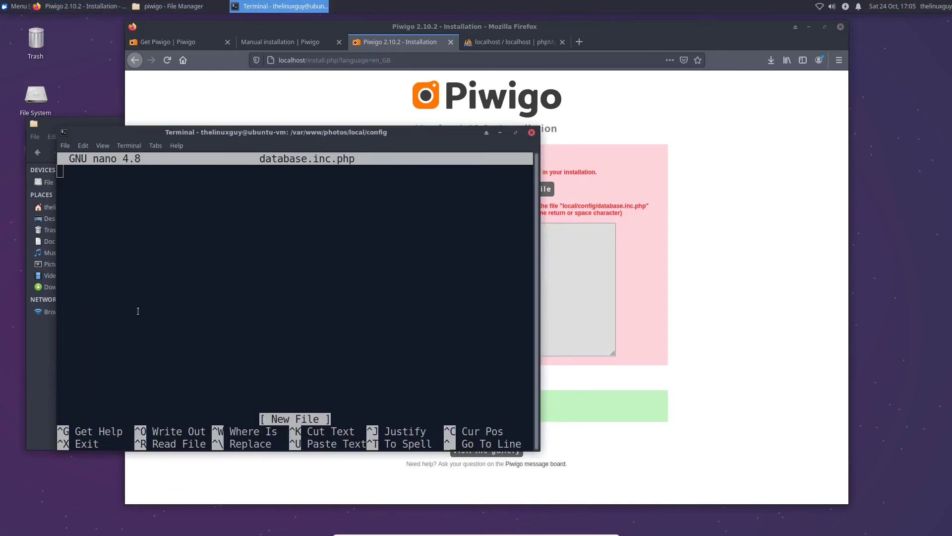
left_click(377, 365)
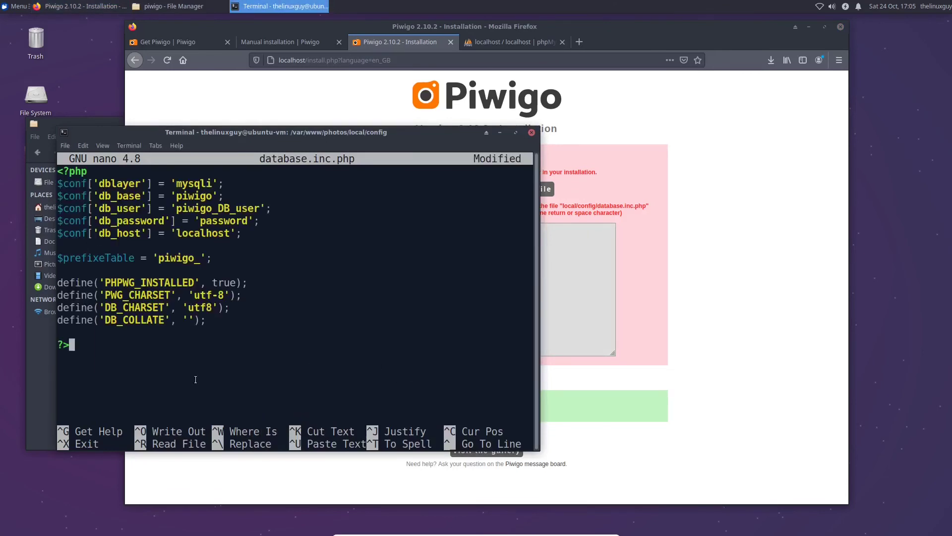
key("ctrl+o")
key("Return")
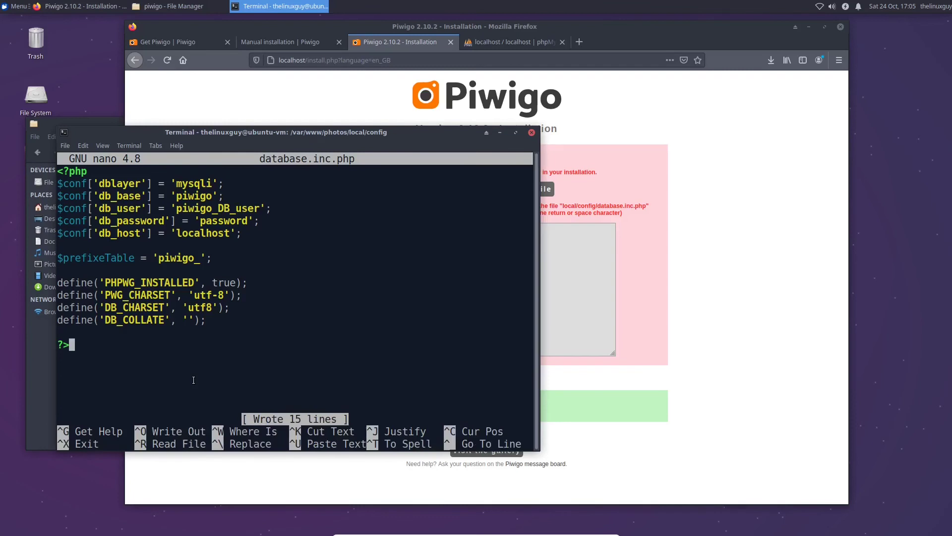
key("ctrl+x")
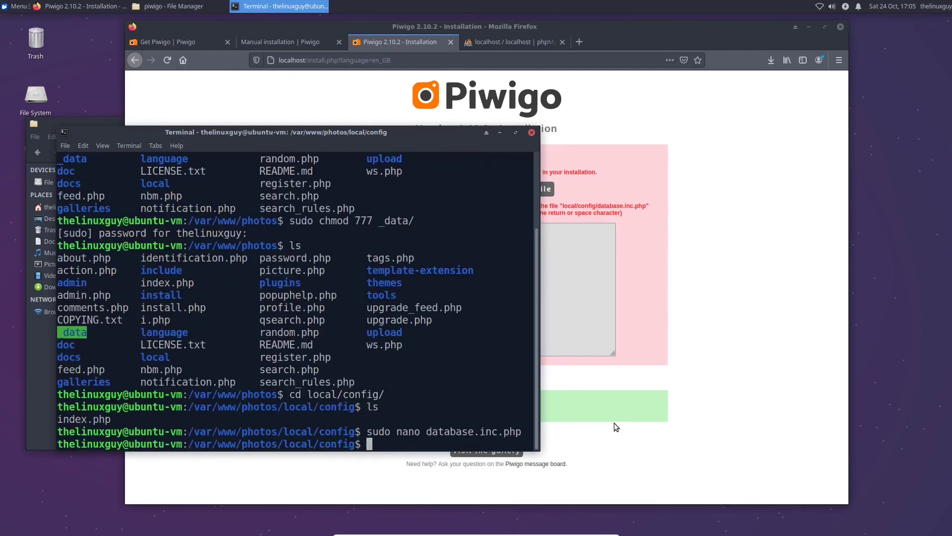
Visit the newly installed gallery and close the terminal window
left_click(611, 423)
left_click(488, 454)
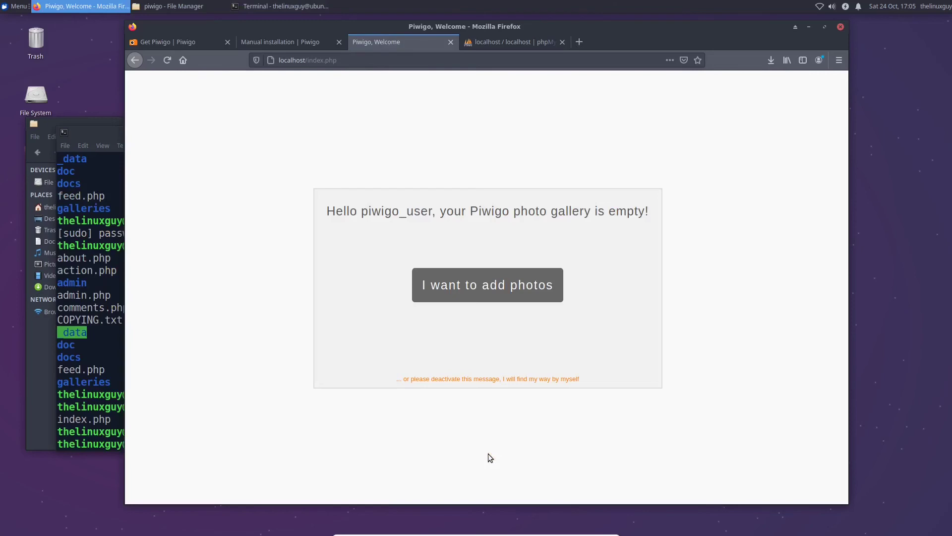
key("alt+Tab")
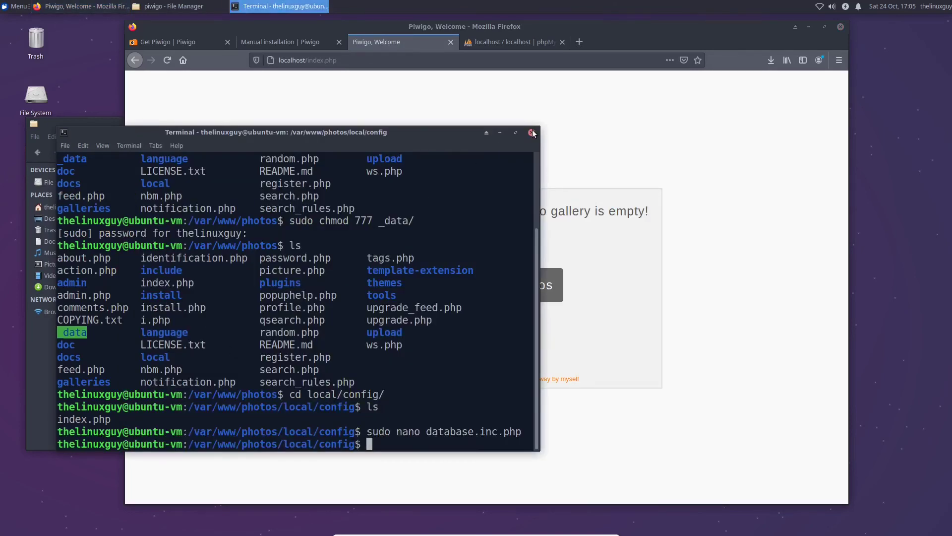
left_click(531, 131)
key("alt+Tab")
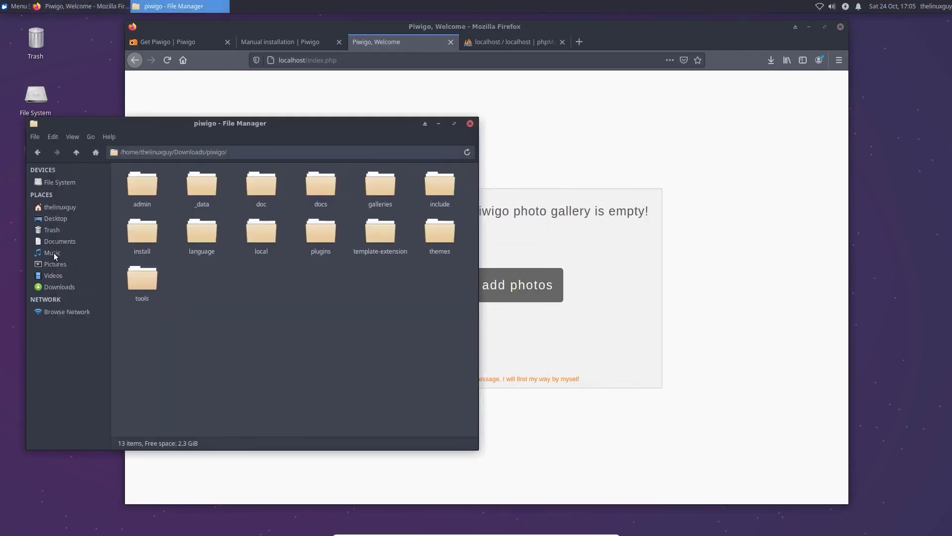
Shift+Delete the piwigo folder and piwigo-2.10.2.zip in Downloads, confirming the deletion
left_click(52, 286)
left_click_drag(192, 234, 128, 182)
key("shift+Delete")
key("Return")
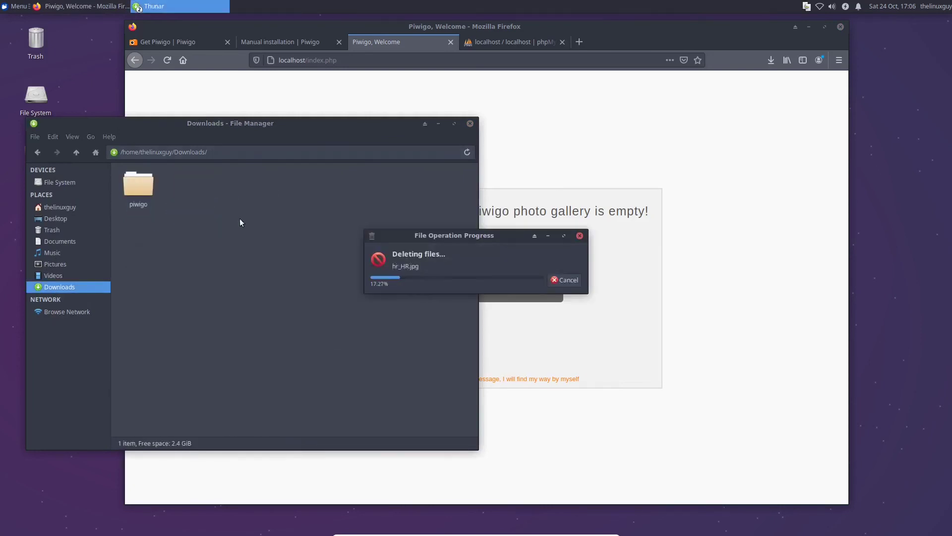
left_click_drag(443, 236, 160, 213)
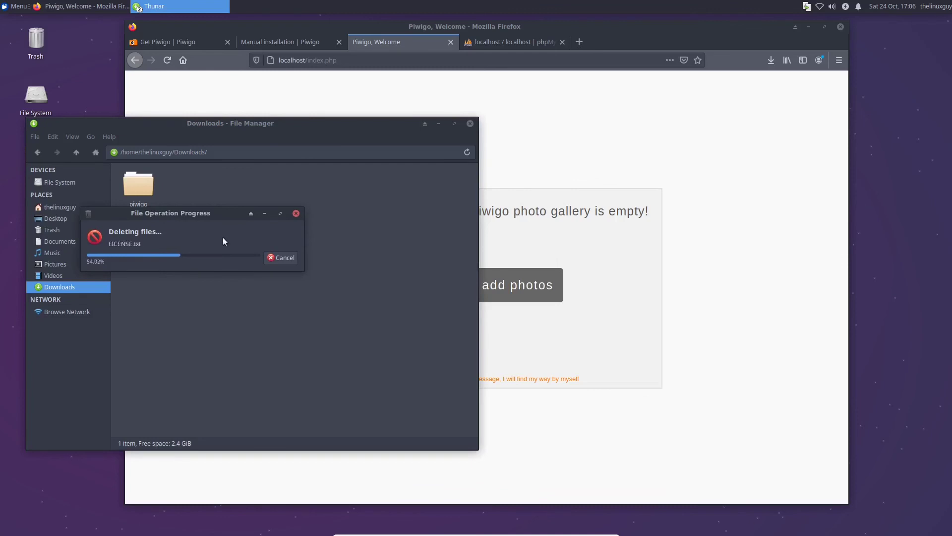
left_click(183, 59)
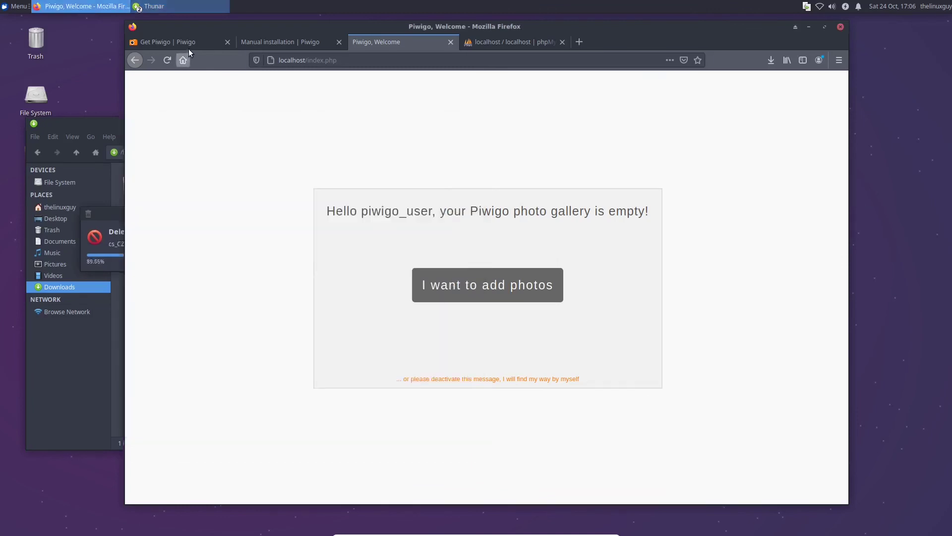
Close the Get Piwigo, Manual installation and phpMyAdmin tabs
left_click(192, 40)
left_click(228, 41)
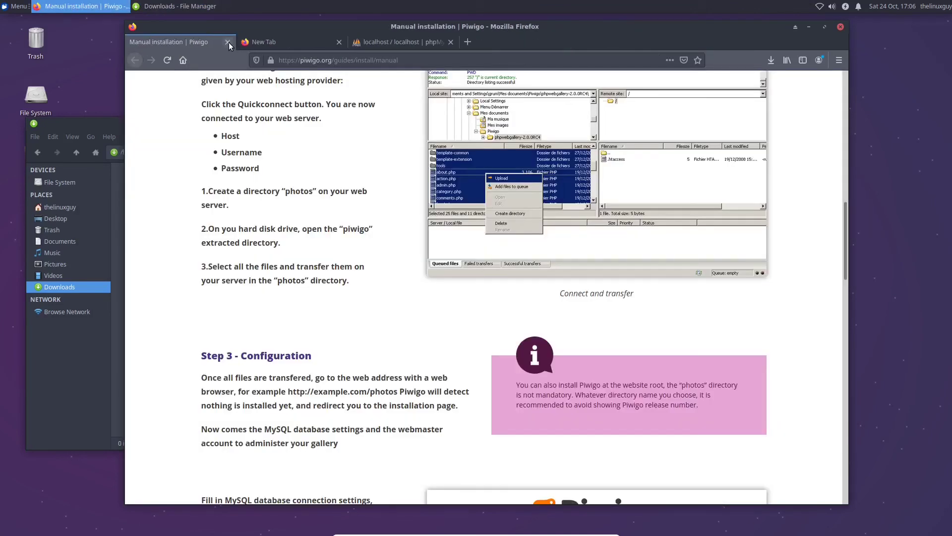
left_click(228, 42)
left_click_drag(270, 41, 228, 43)
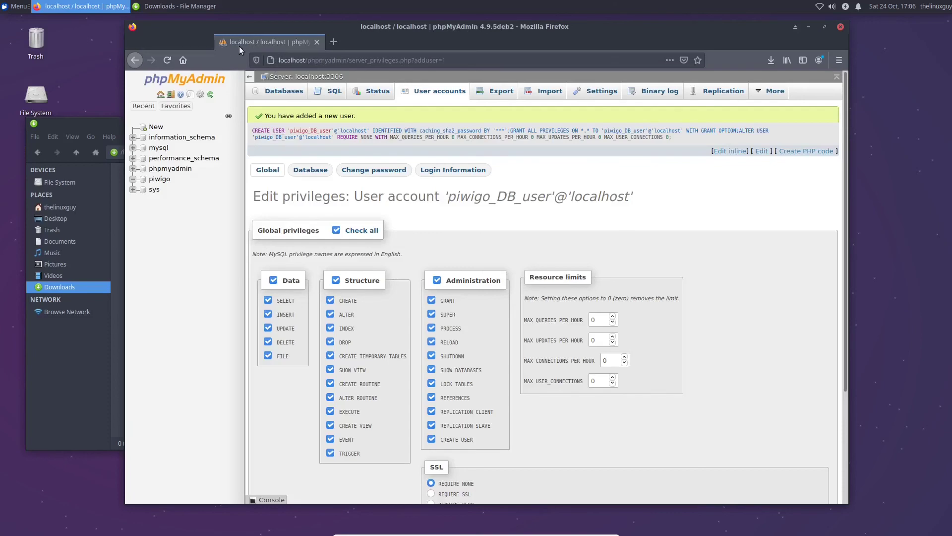
left_click(245, 38)
left_click(227, 41)
Load the gallery at localhost and choose I want to add photos
left_click(274, 64)
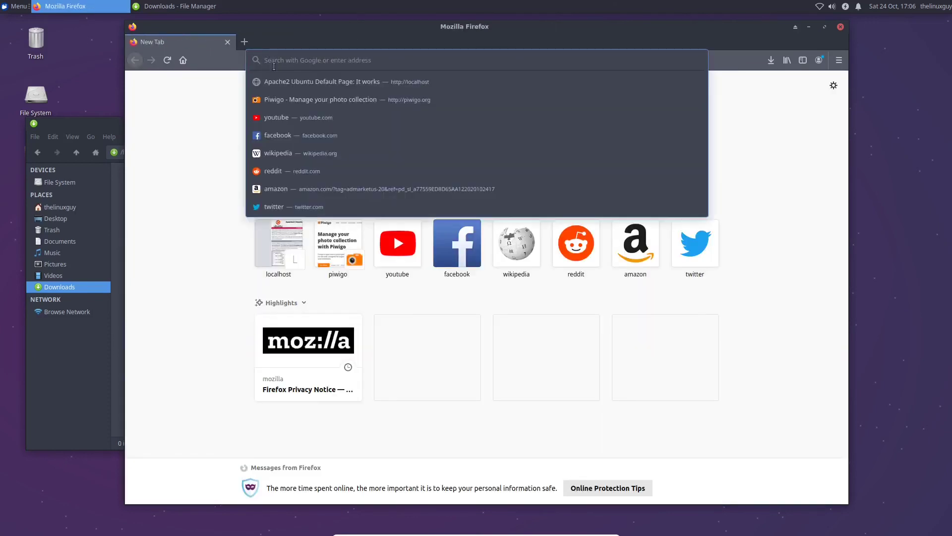
type("localhost")
key("Return")
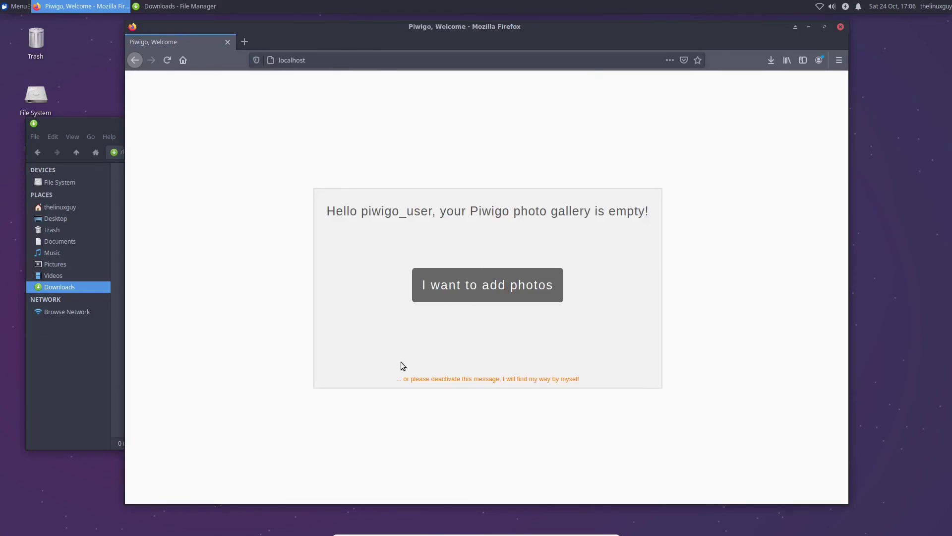
left_click(481, 278)
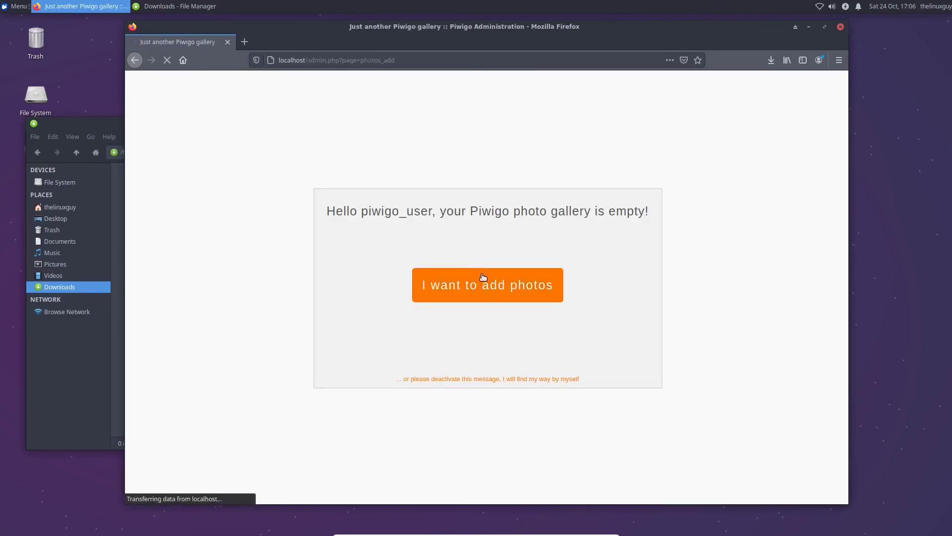